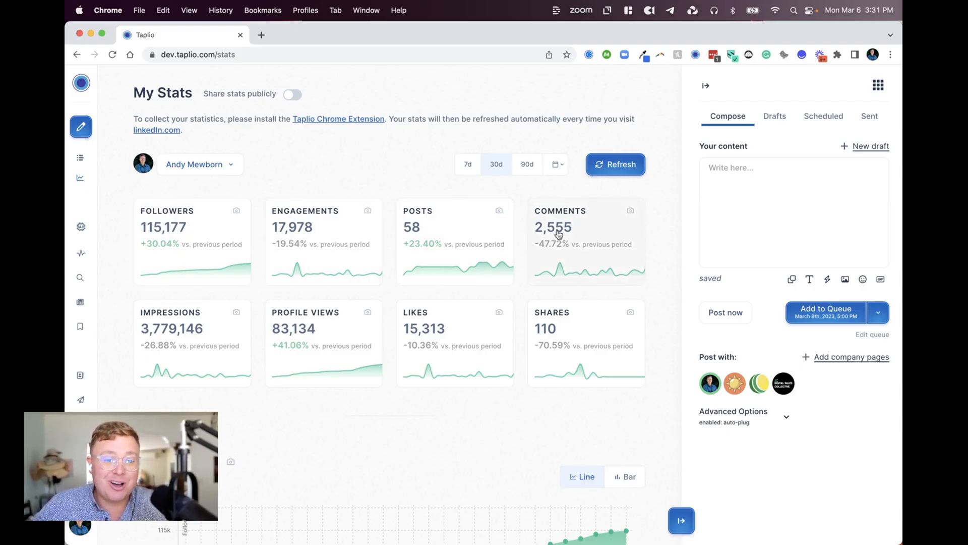
Open the shareable LinkedIn image for the Followers stat and close it again.
{"action": "left_click", "coordinate": [236, 210]}
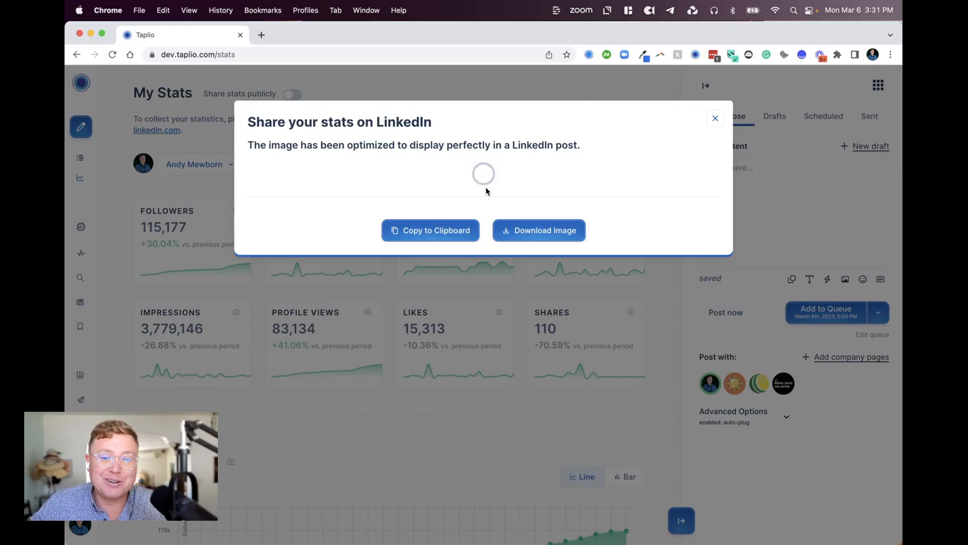
{"action": "left_click", "coordinate": [712, 119]}
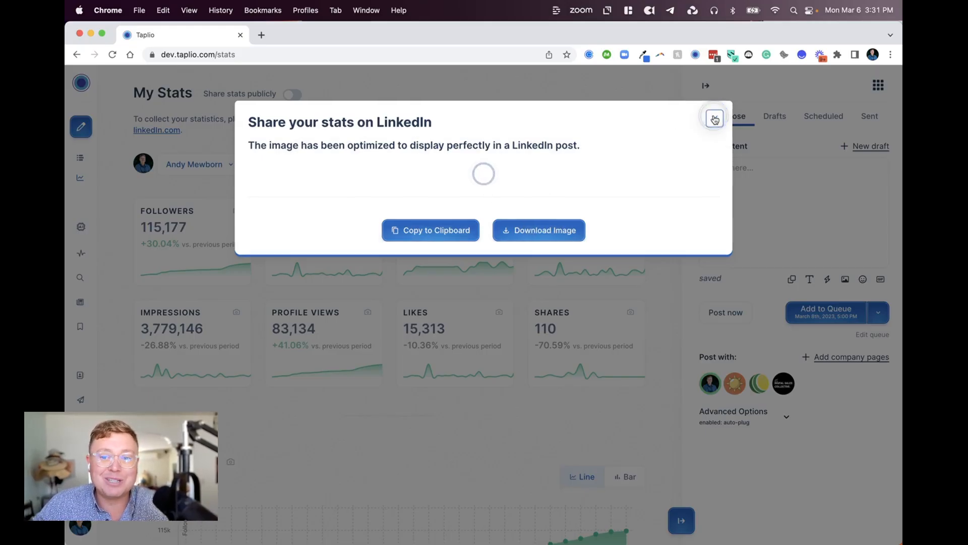
Check the daily follower details for February 25th on the Followers Gain chart.
{"action": "scroll", "coordinate": [458, 202], "scroll_direction": "down", "scroll_amount": 1}
{"action": "scroll", "coordinate": [458, 202], "scroll_direction": "down", "scroll_amount": 5}
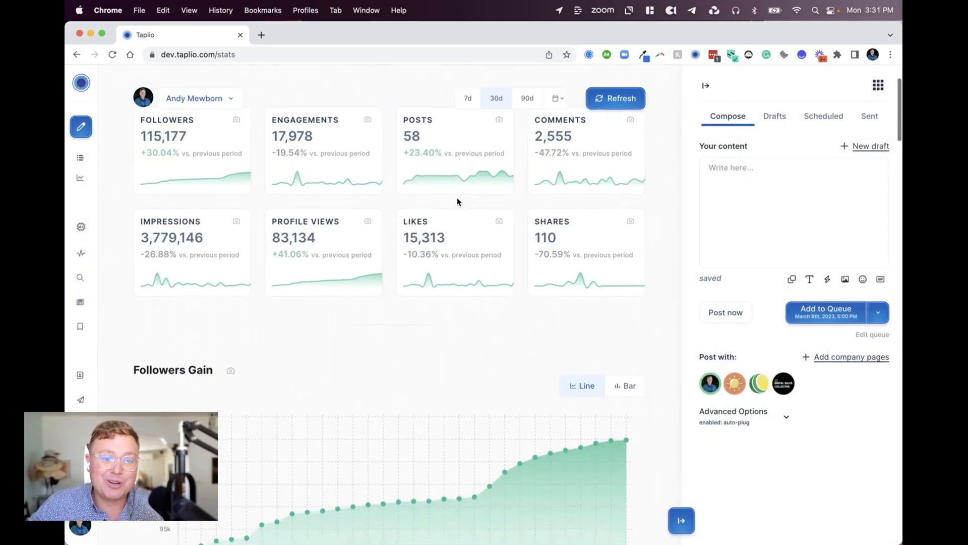
{"action": "scroll", "coordinate": [458, 202], "scroll_direction": "down", "scroll_amount": 3}
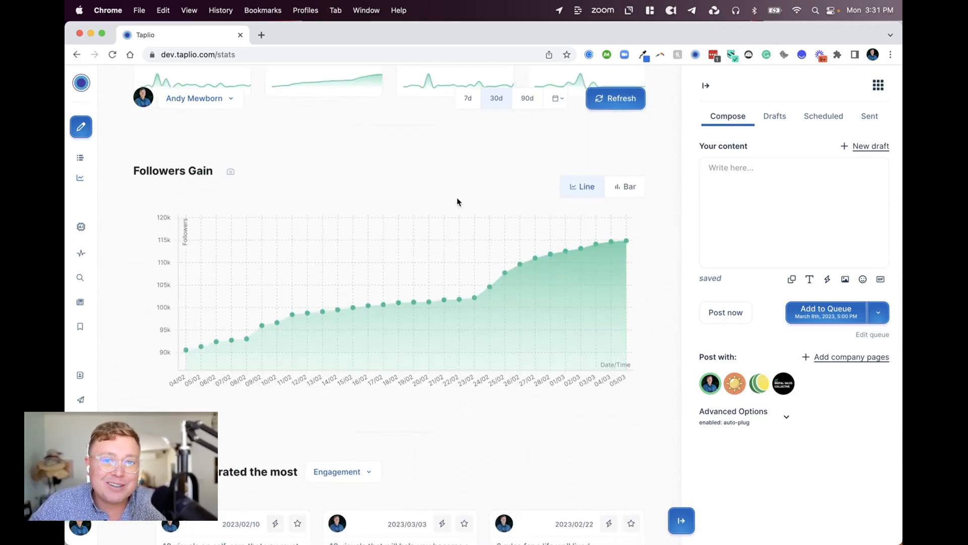
{"action": "left_click", "coordinate": [488, 283]}
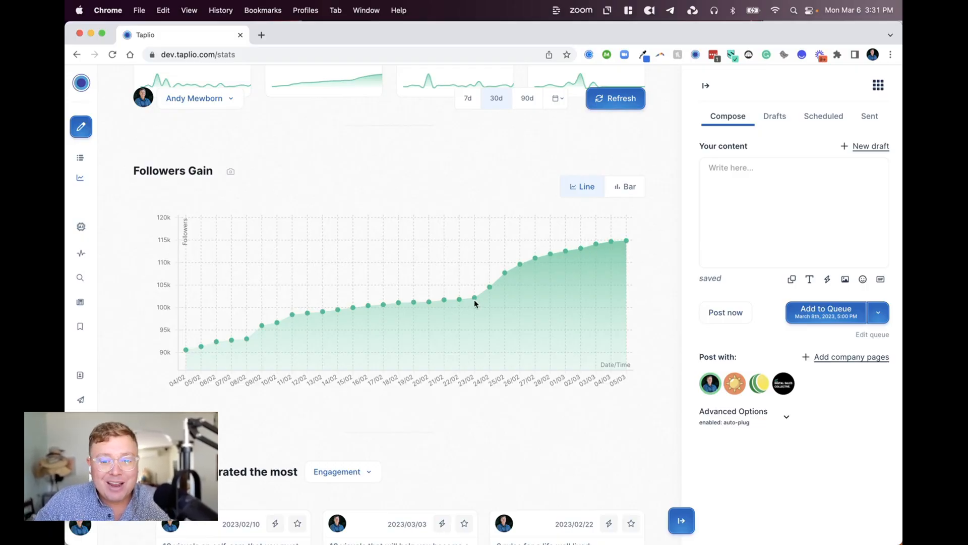
{"action": "left_click", "coordinate": [504, 274]}
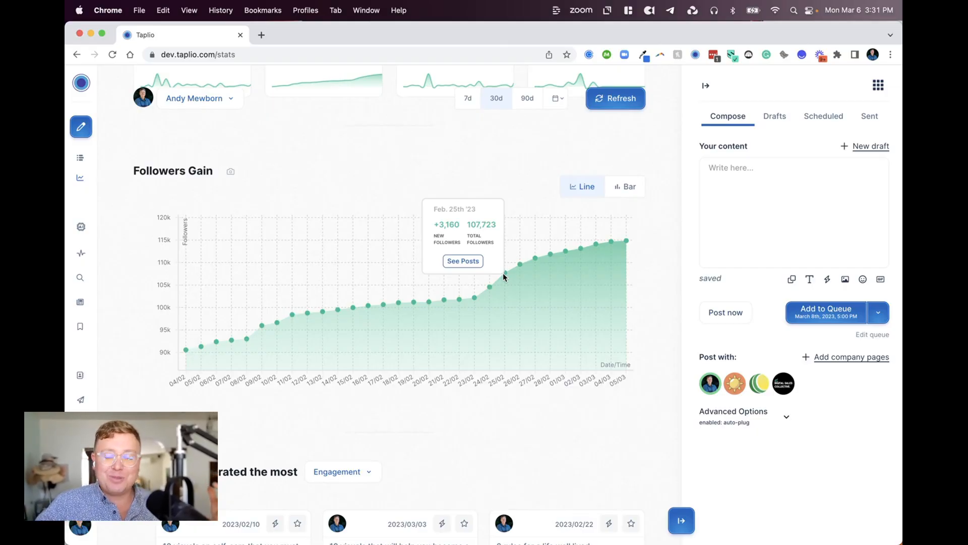
Review the posts that generated the most engagement and check the available ranking metrics.
{"action": "scroll", "coordinate": [503, 273], "scroll_direction": "down", "scroll_amount": 3}
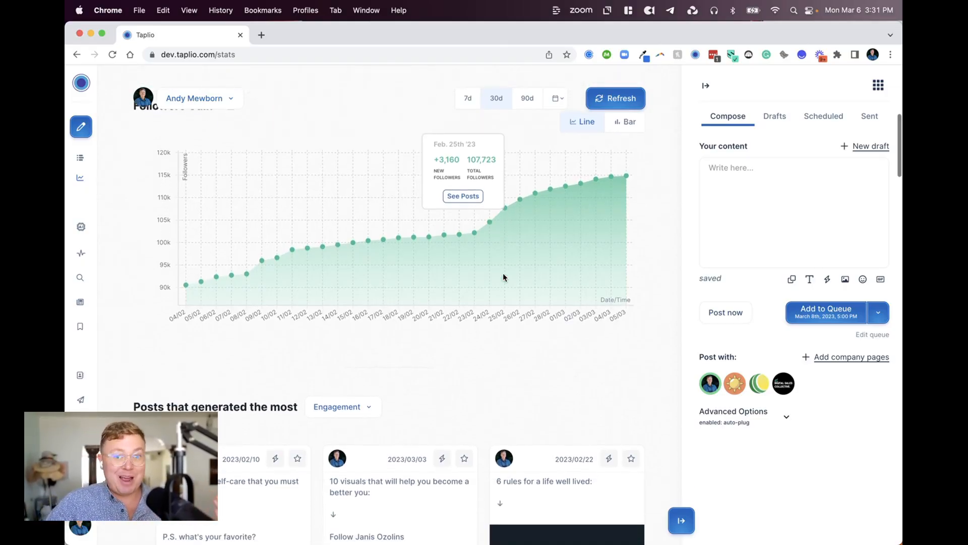
{"action": "scroll", "coordinate": [503, 275], "scroll_direction": "down", "scroll_amount": 5}
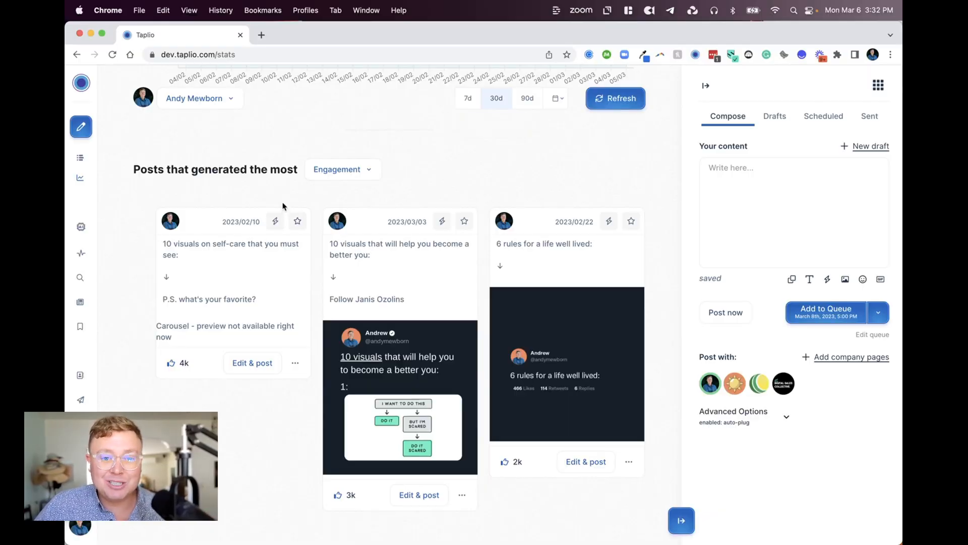
{"action": "left_click", "coordinate": [331, 171]}
{"action": "left_click", "coordinate": [379, 201]}
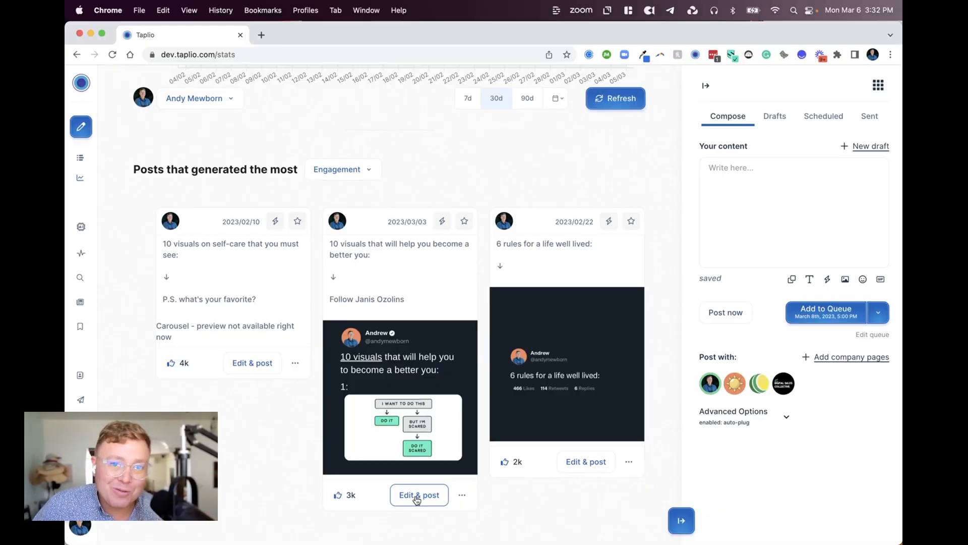
Sort the Detailed Posts performance table by engagement percentage, highest first, and look through the posts.
{"action": "scroll", "coordinate": [416, 500], "scroll_direction": "down", "scroll_amount": 1}
{"action": "scroll", "coordinate": [417, 499], "scroll_direction": "down", "scroll_amount": 10}
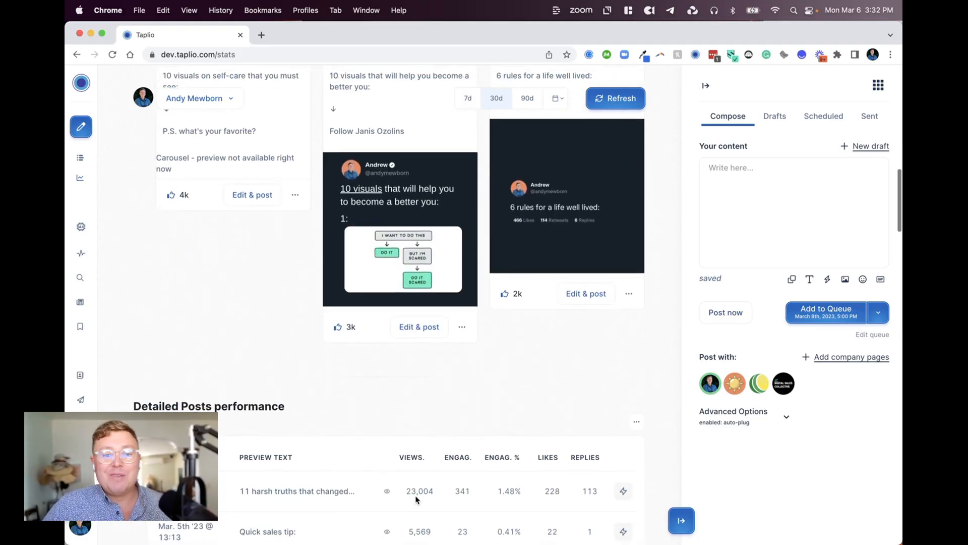
{"action": "scroll", "coordinate": [417, 499], "scroll_direction": "down", "scroll_amount": 1}
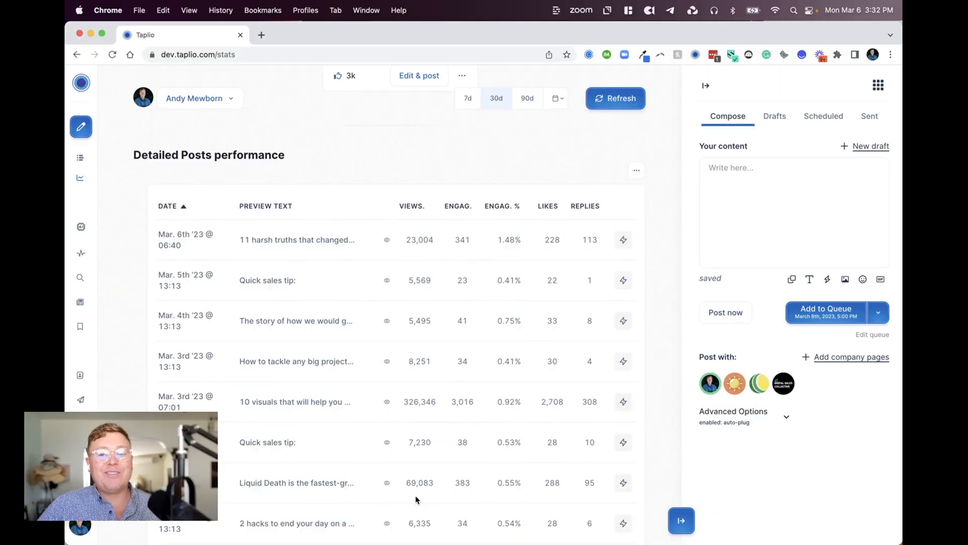
{"action": "scroll", "coordinate": [416, 500], "scroll_direction": "down", "scroll_amount": 1}
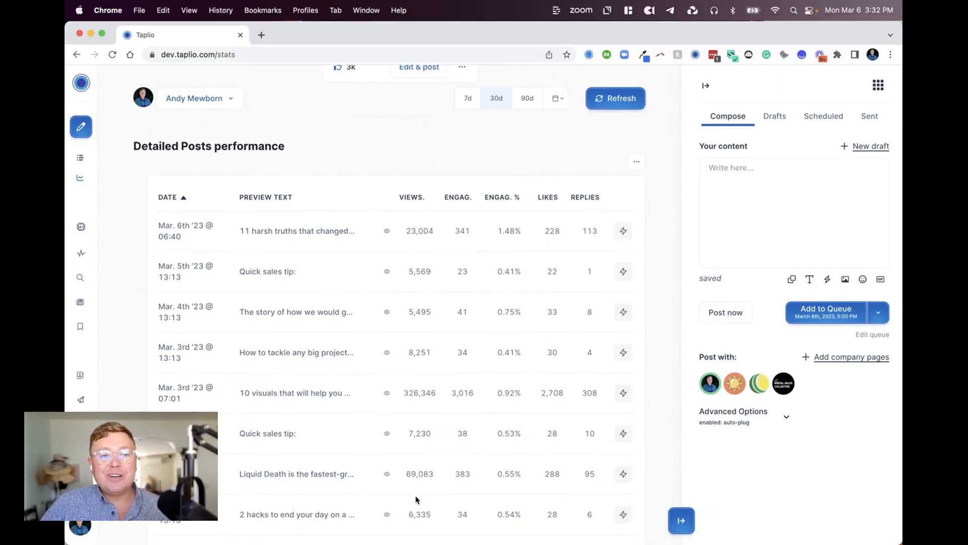
{"action": "left_click", "coordinate": [501, 197]}
{"action": "scroll", "coordinate": [501, 199], "scroll_direction": "down", "scroll_amount": 5}
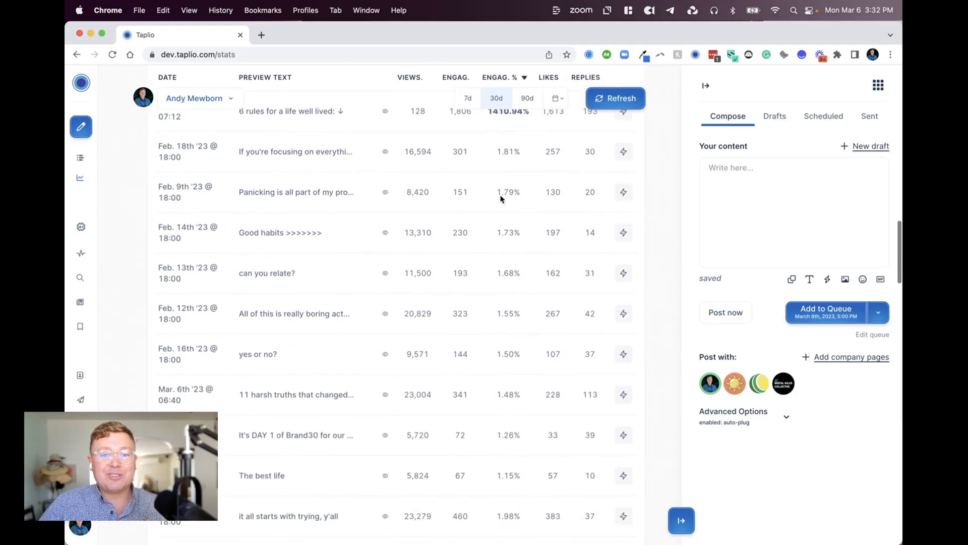
Sort the Detailed Posts performance table by replies, highest first.
{"action": "scroll", "coordinate": [501, 199], "scroll_direction": "up", "scroll_amount": 3}
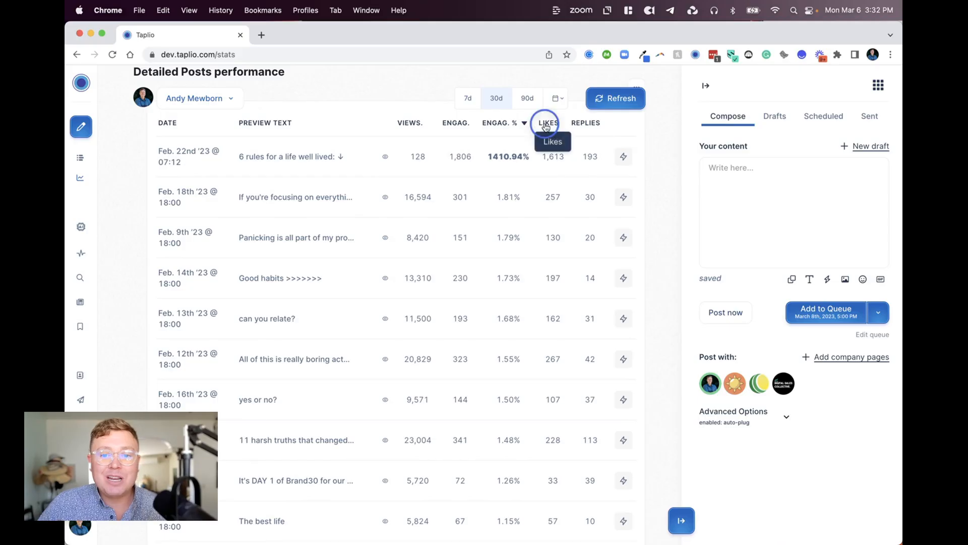
{"action": "left_click", "coordinate": [589, 124]}
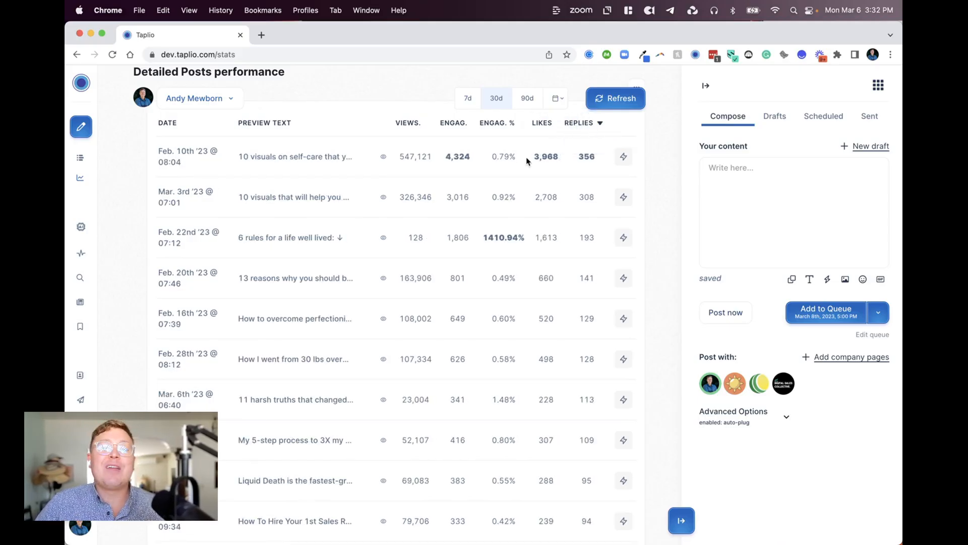
{"action": "mouse_move", "coordinate": [384, 157]}
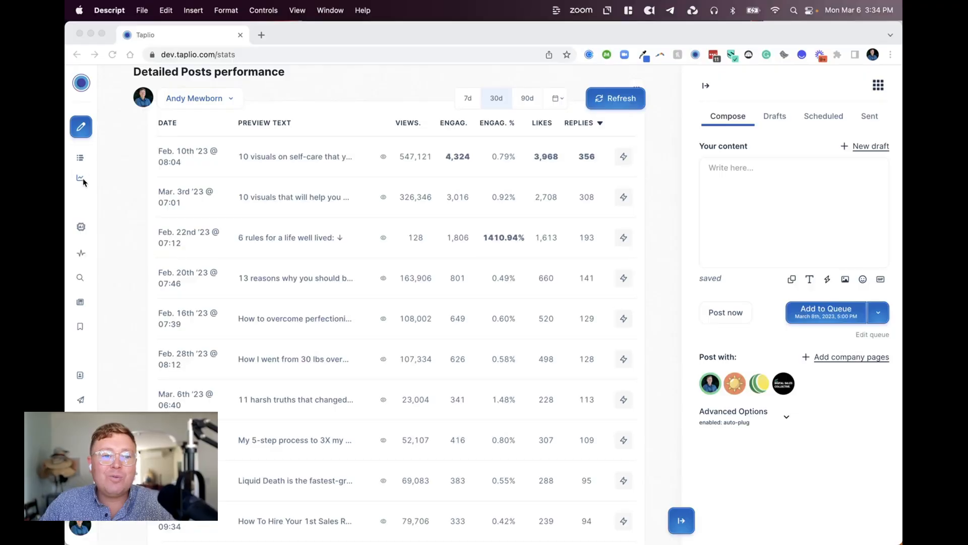
Go to My Queue, write the post "Hey how are you today LInkedIN?!" and add it to the queue for March 8th, 2023, 5:00 PM.
{"action": "mouse_move", "coordinate": [77, 183]}
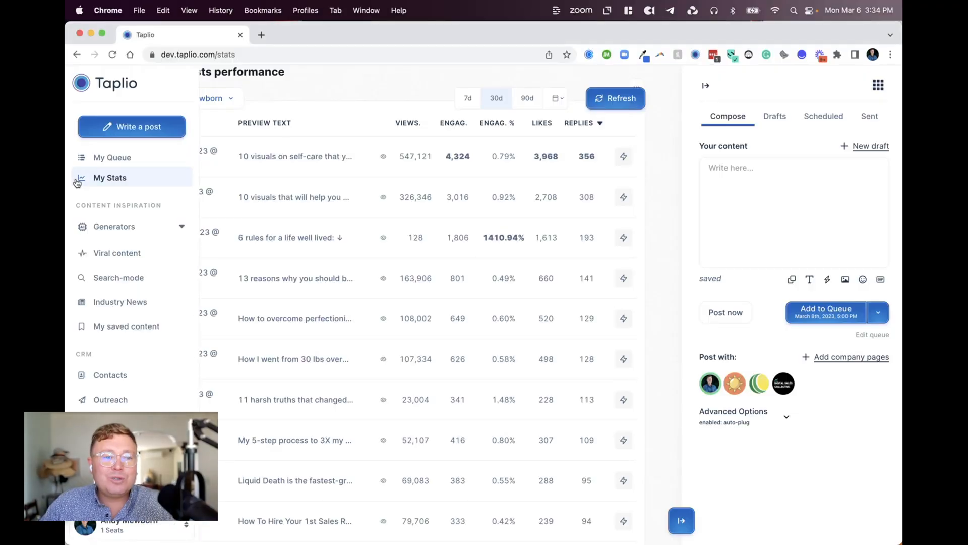
{"action": "left_click", "coordinate": [113, 157]}
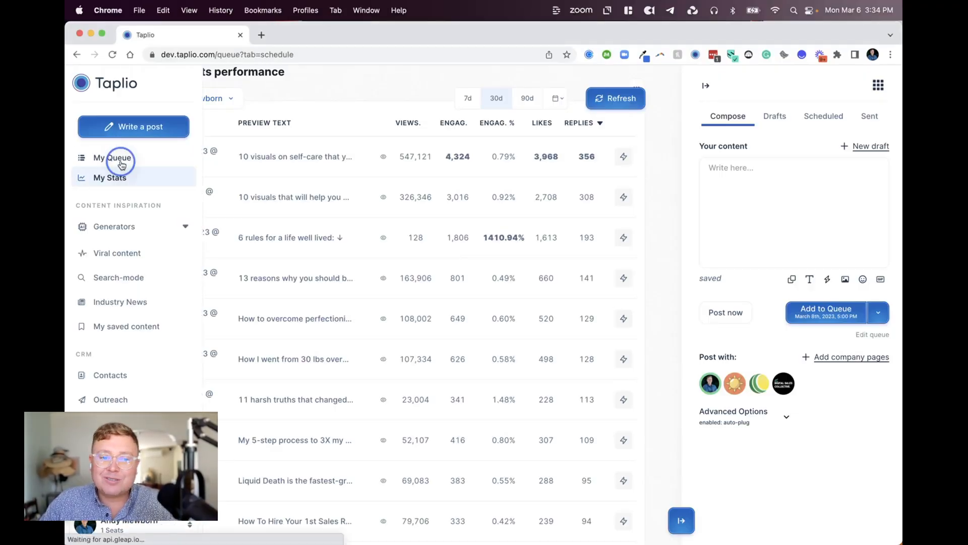
{"action": "left_click", "coordinate": [780, 214]}
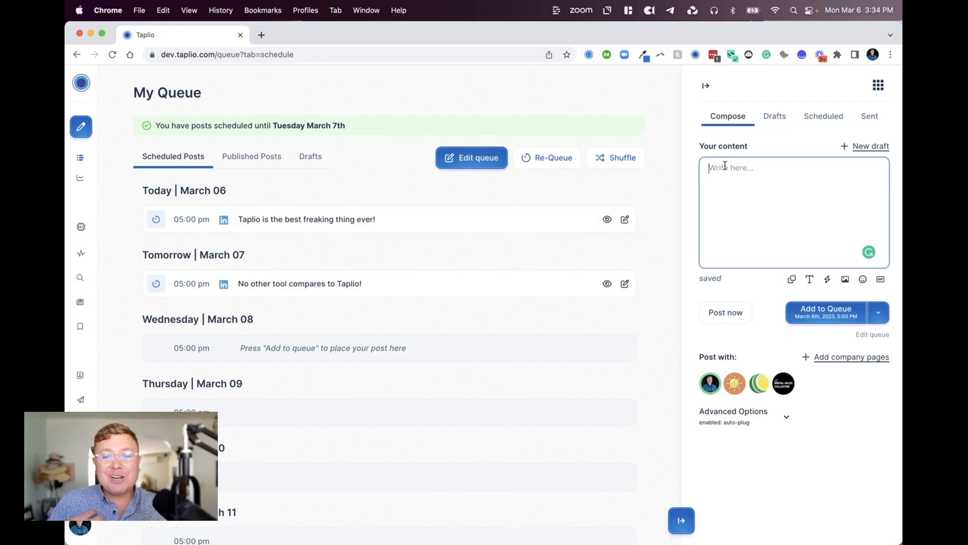
{"action": "type", "text": "Hey h"}
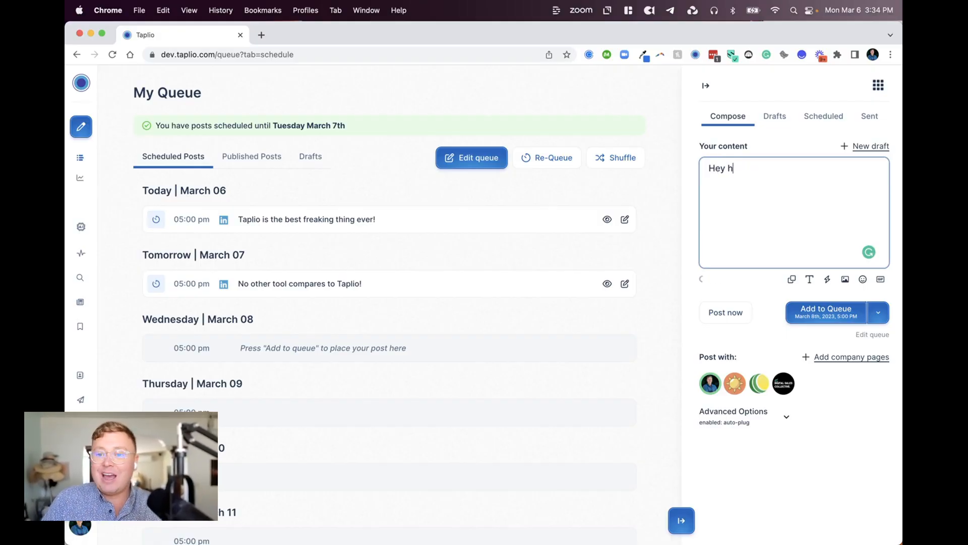
{"action": "type", "text": "ow are you today LInkedIN/!"}
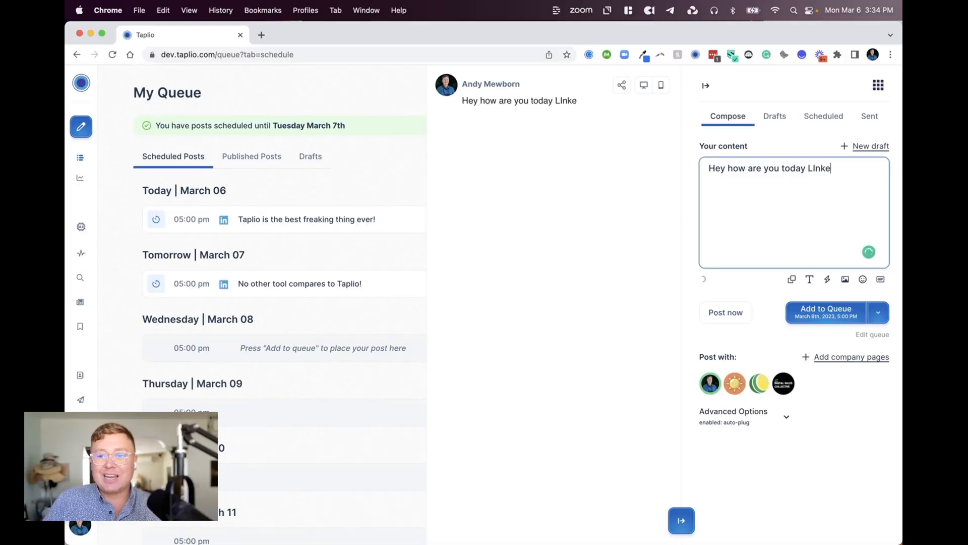
{"action": "key", "text": "BackSpace"}
{"action": "key", "text": "BackSpace"}
{"action": "key", "text": "BackSpace"}
{"action": "type", "text": "?!"}
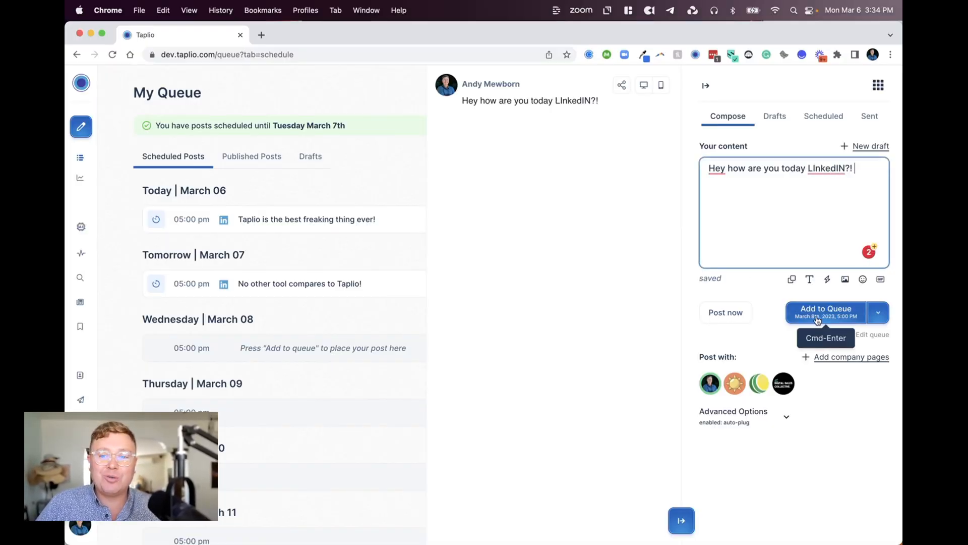
{"action": "left_click", "coordinate": [818, 321]}
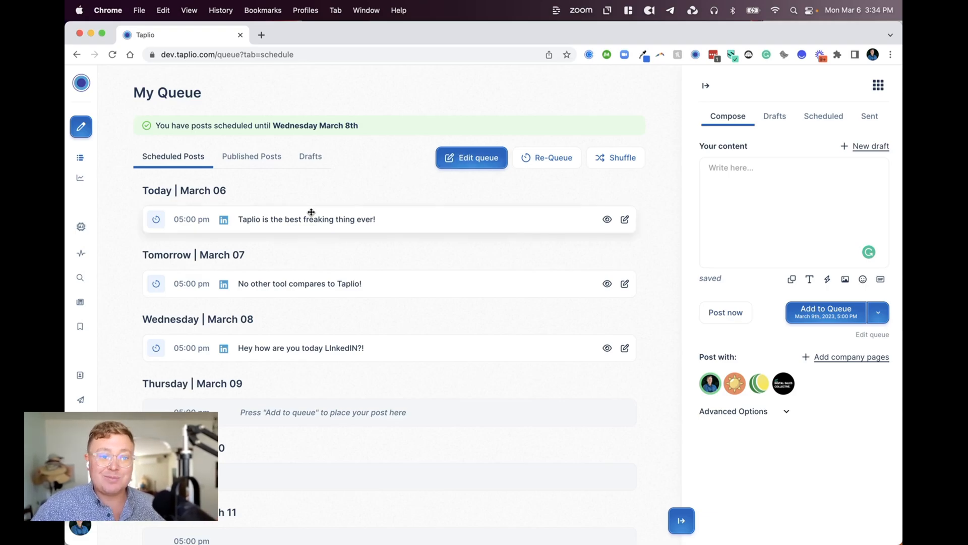
View the weekly post schedule and its time slots, and close it without changes.
{"action": "left_click", "coordinate": [463, 157]}
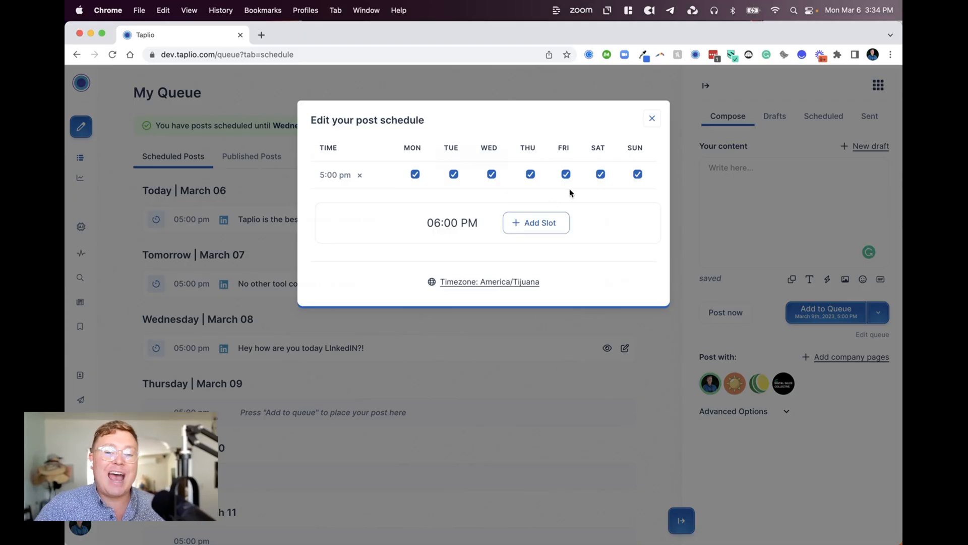
{"action": "left_click", "coordinate": [652, 118]}
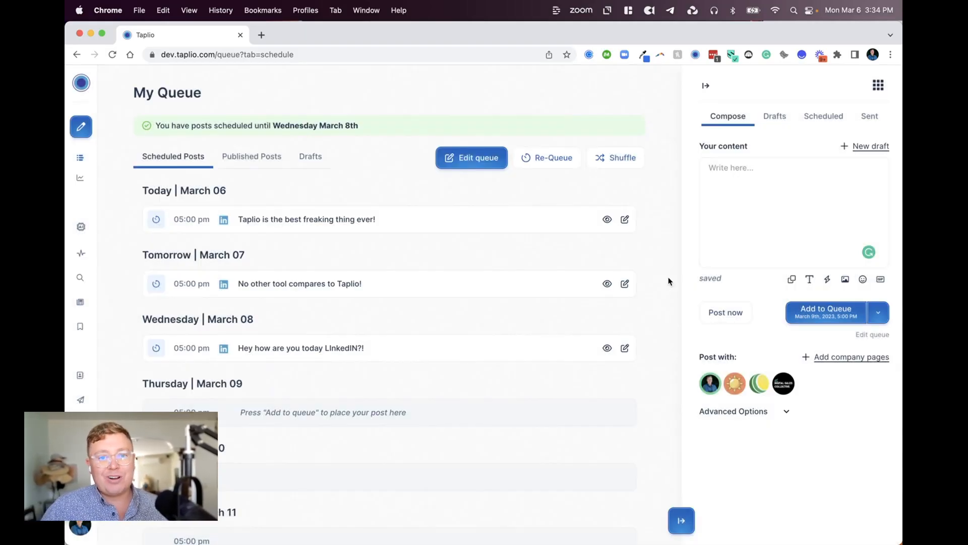
Start a new post with "11 harsh truths I know at 30 that I wish I knew at 20:" followed by a blank line.
{"action": "left_click", "coordinate": [758, 243]}
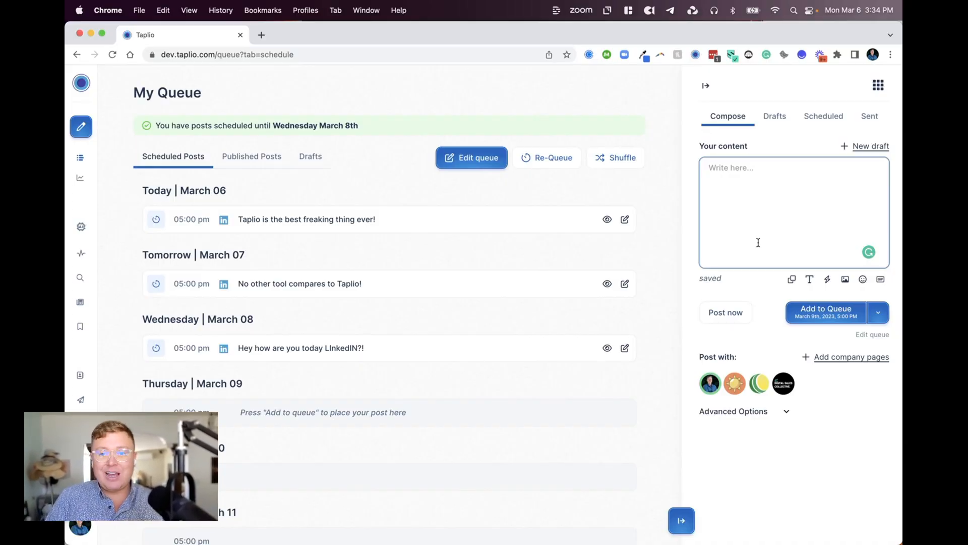
{"action": "type", "text": "11 har"}
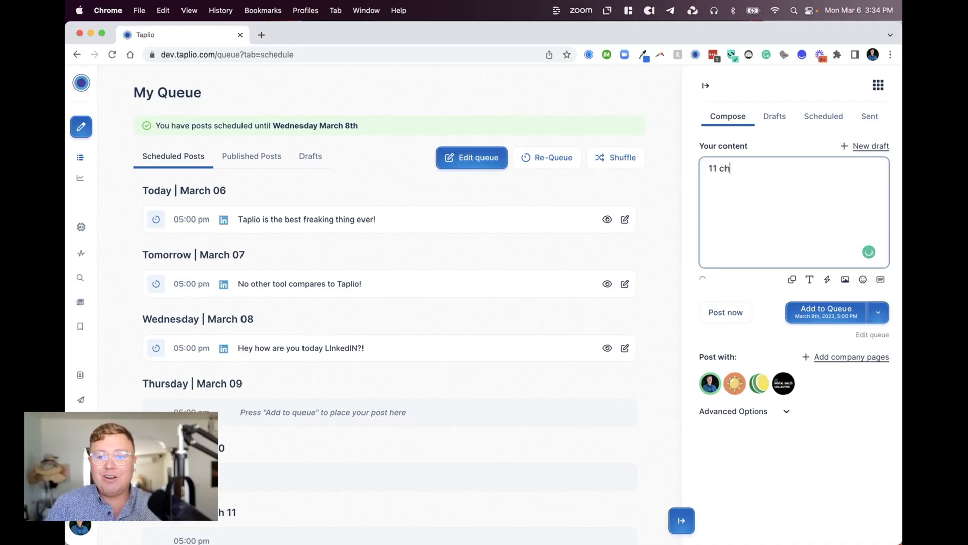
{"action": "type", "text": "sh truths I "}
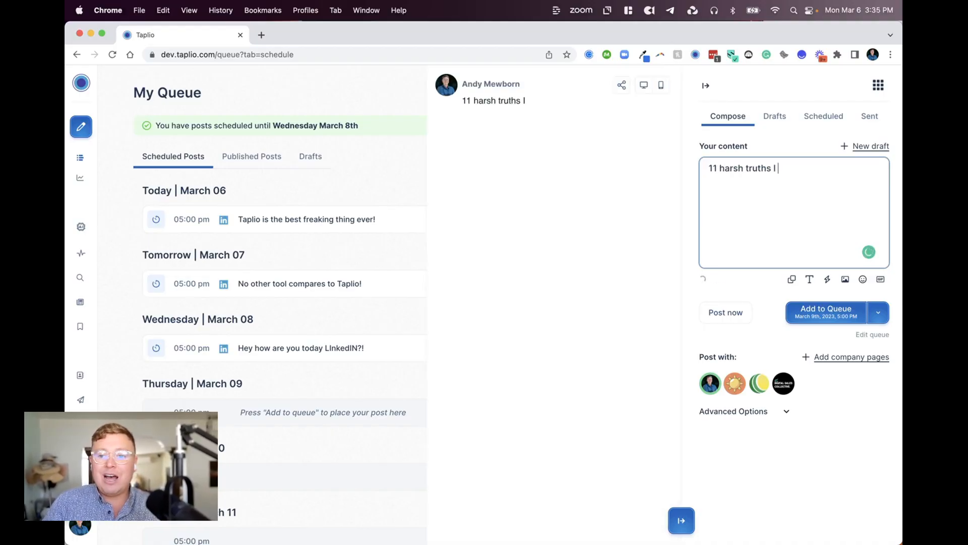
{"action": "type", "text": "know at 30"}
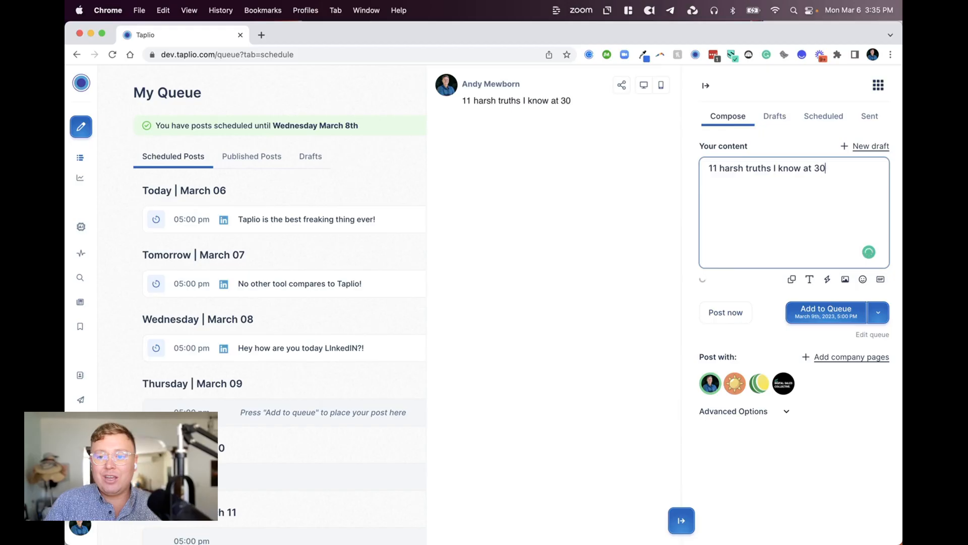
{"action": "type", "text": " that I wish I"}
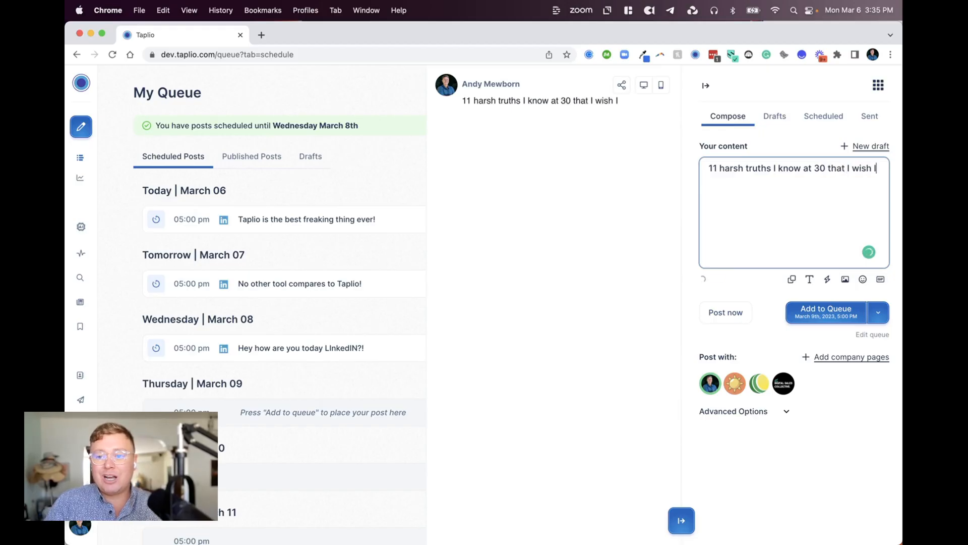
{"action": "type", "text": " knew at 20:"}
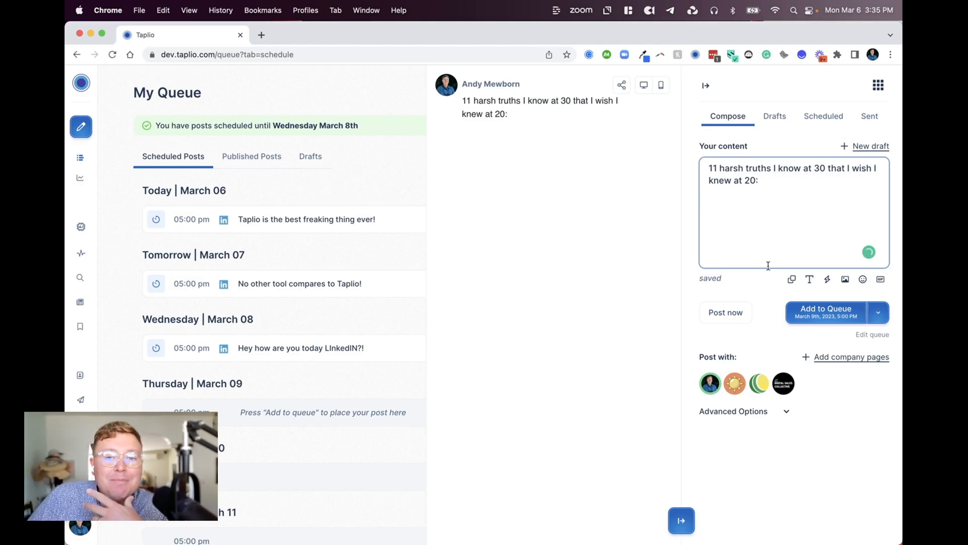
{"action": "key", "text": "Return"}
{"action": "key", "text": "Return"}
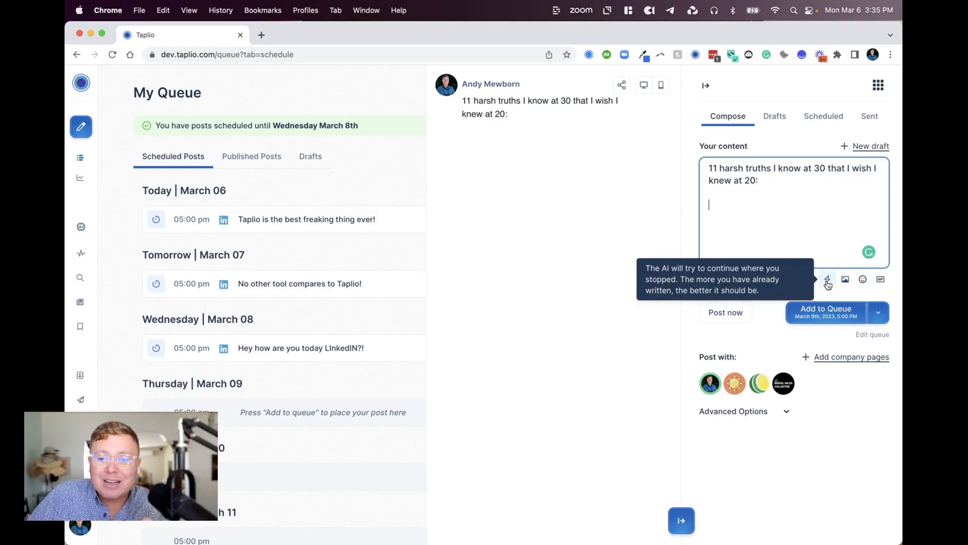
Have the AI continue the post after its opening line and review the generated list.
{"action": "left_click", "coordinate": [827, 283]}
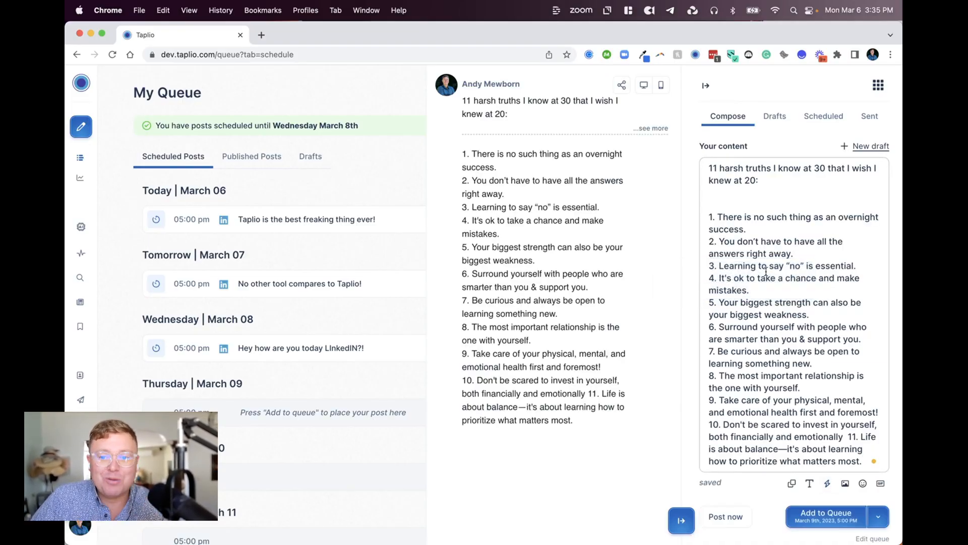
{"action": "scroll", "coordinate": [766, 271], "scroll_direction": "down", "scroll_amount": 2}
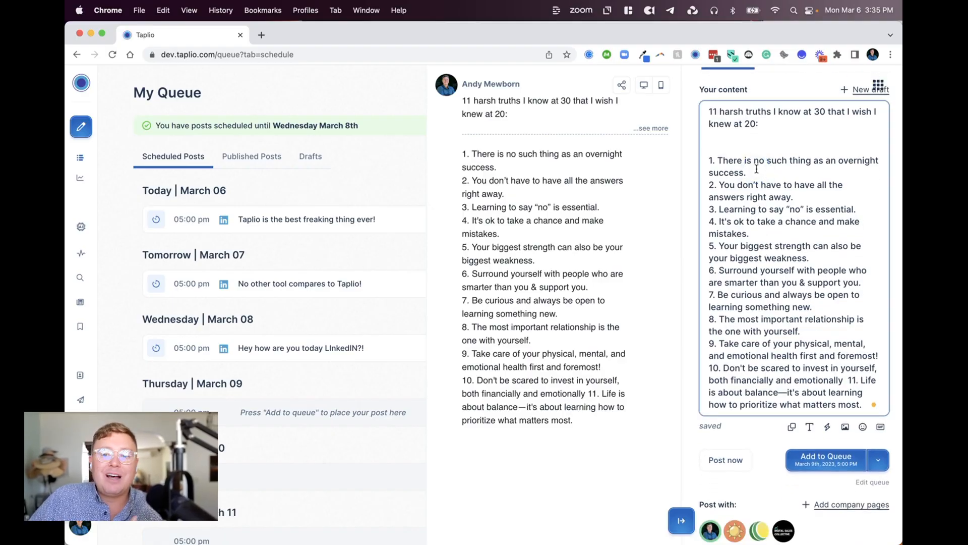
{"action": "scroll", "coordinate": [756, 169], "scroll_direction": "down", "scroll_amount": 1}
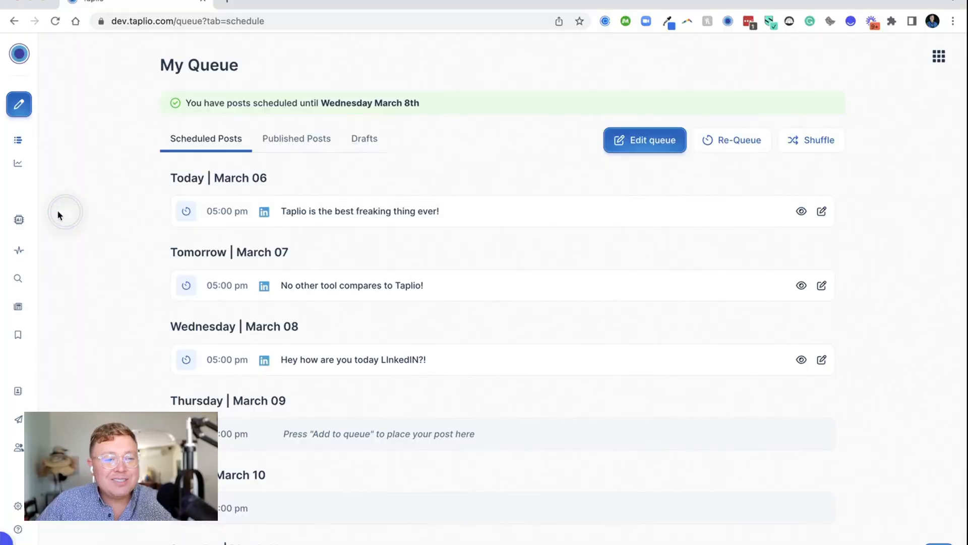
Browse the viral content inspirations, view the AI variation settings for the "plan to plan" productivity post, and cancel without generating.
{"action": "mouse_move", "coordinate": [30, 223]}
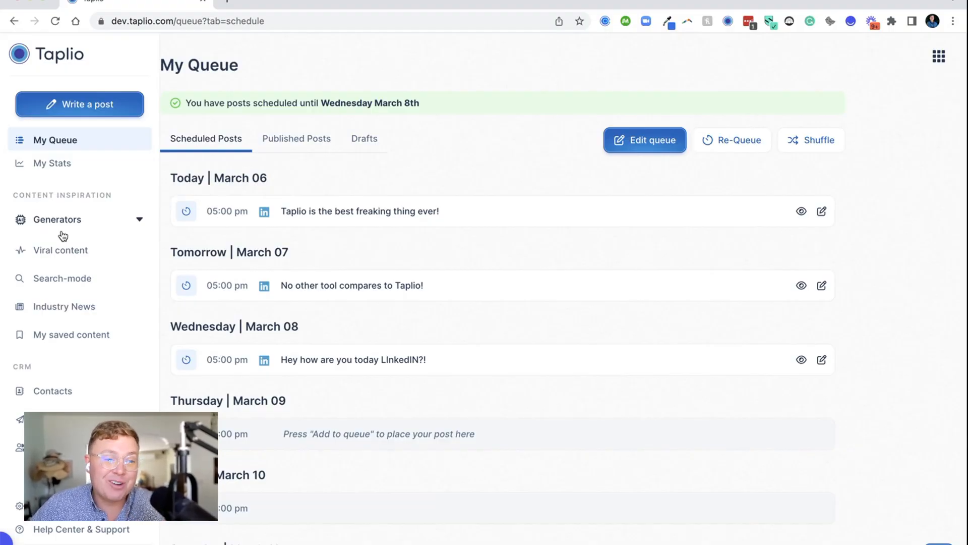
{"action": "left_click", "coordinate": [66, 252]}
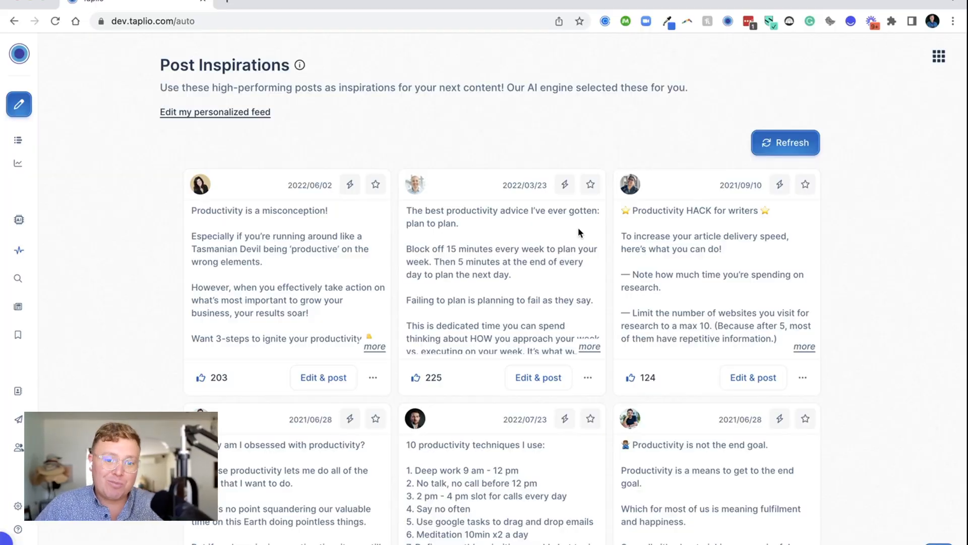
{"action": "scroll", "coordinate": [578, 227], "scroll_direction": "down", "scroll_amount": 2}
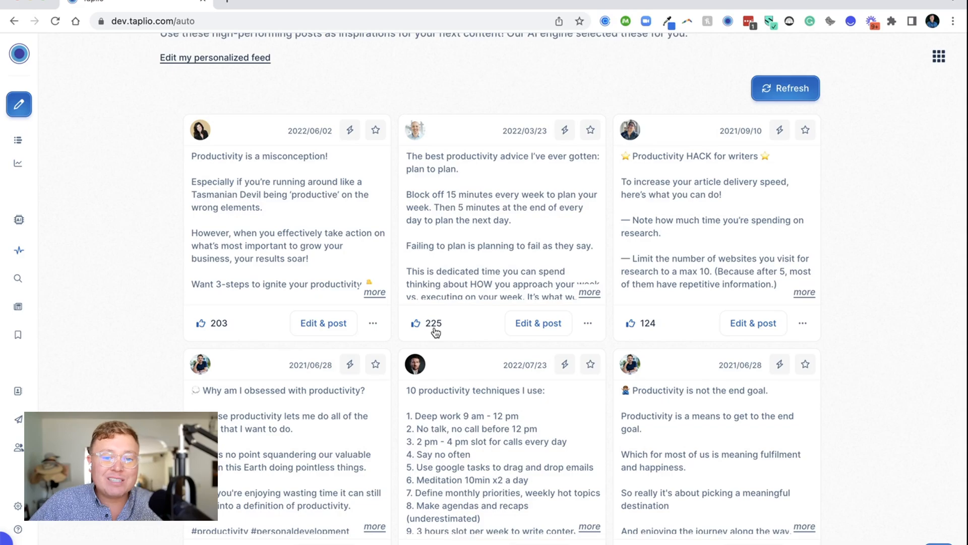
{"action": "left_click", "coordinate": [566, 131]}
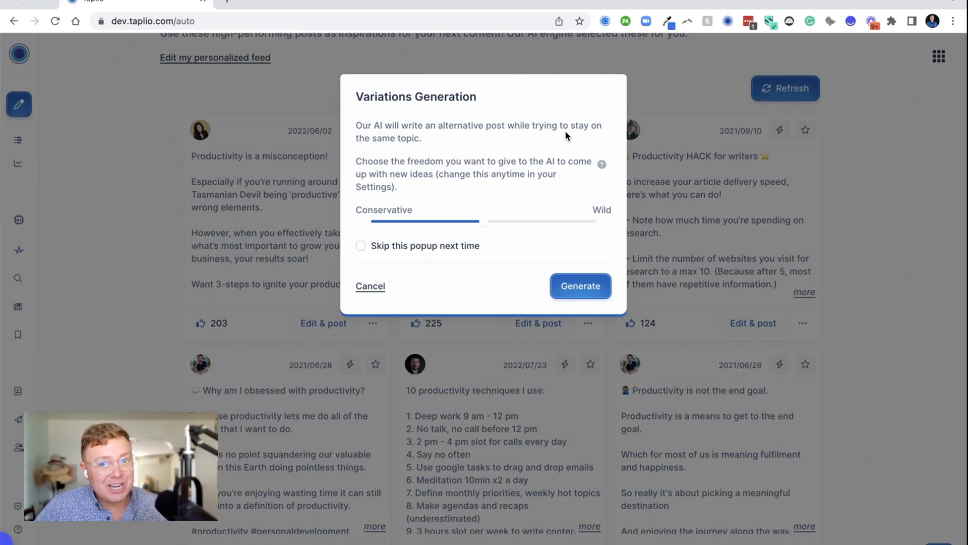
{"action": "left_click", "coordinate": [373, 286]}
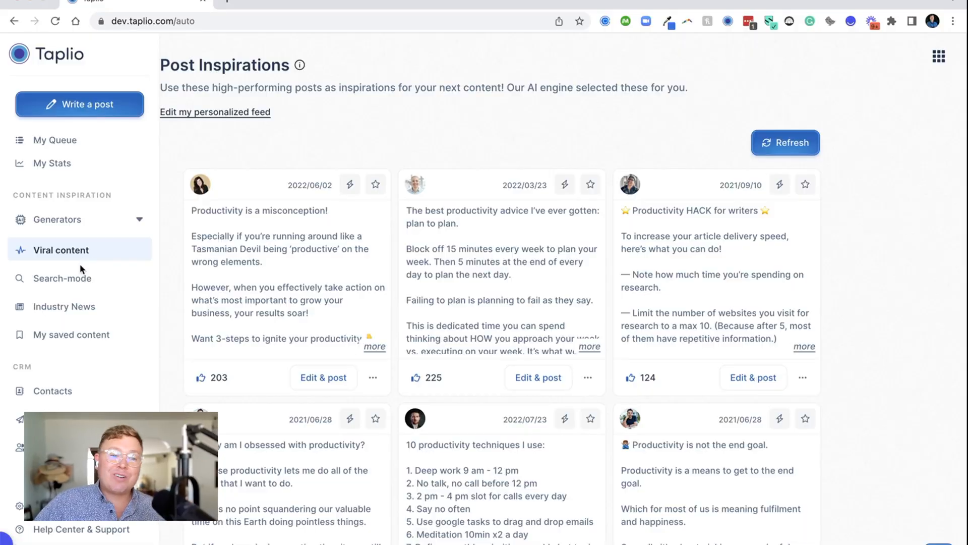
Search viral posts for "sales" with a minimum of 370 likes and look through the matching posts.
{"action": "left_click", "coordinate": [76, 279]}
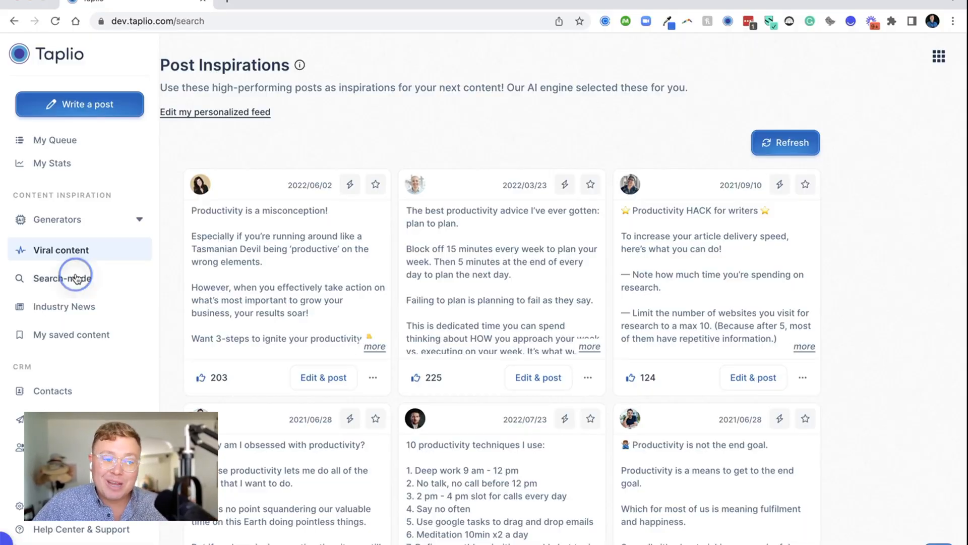
{"action": "left_click", "coordinate": [471, 144]}
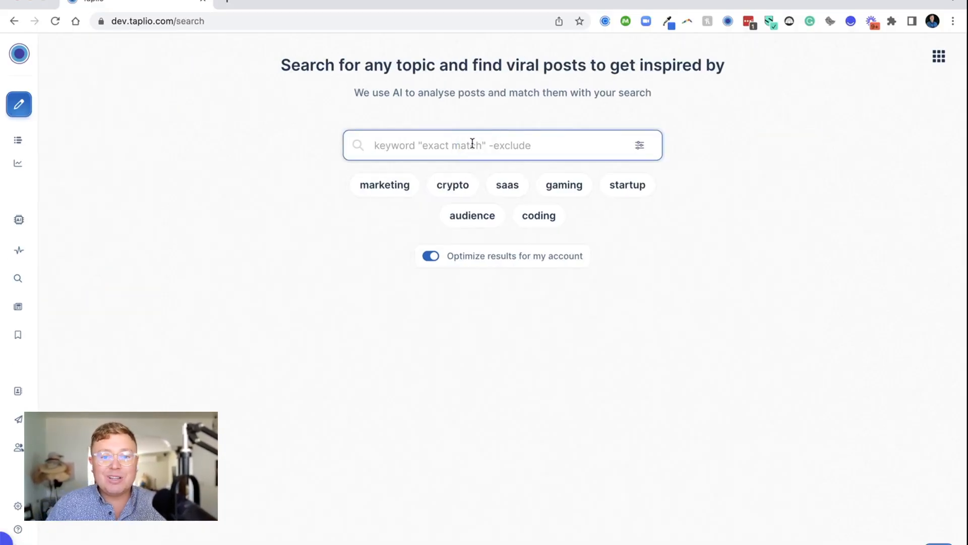
{"action": "type", "text": "sales"}
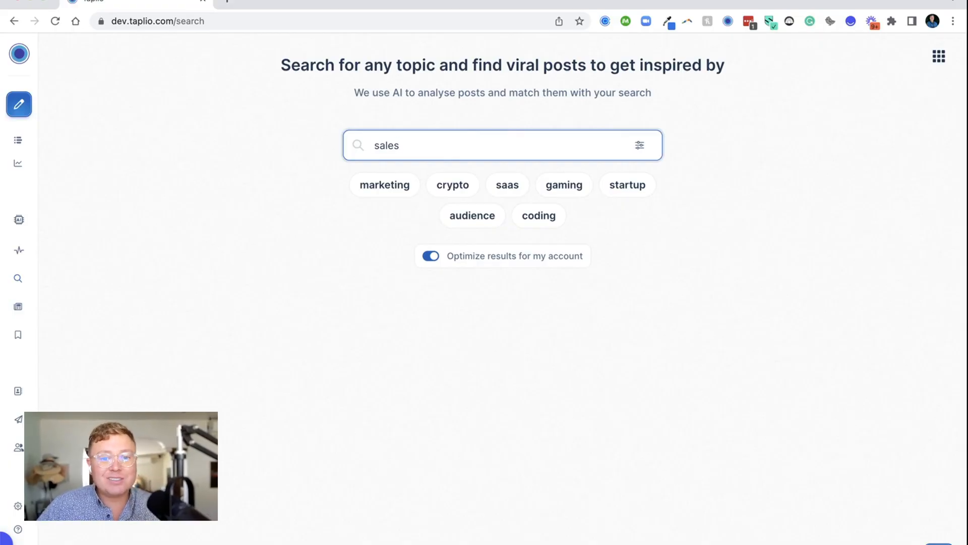
{"action": "left_click", "coordinate": [640, 146]}
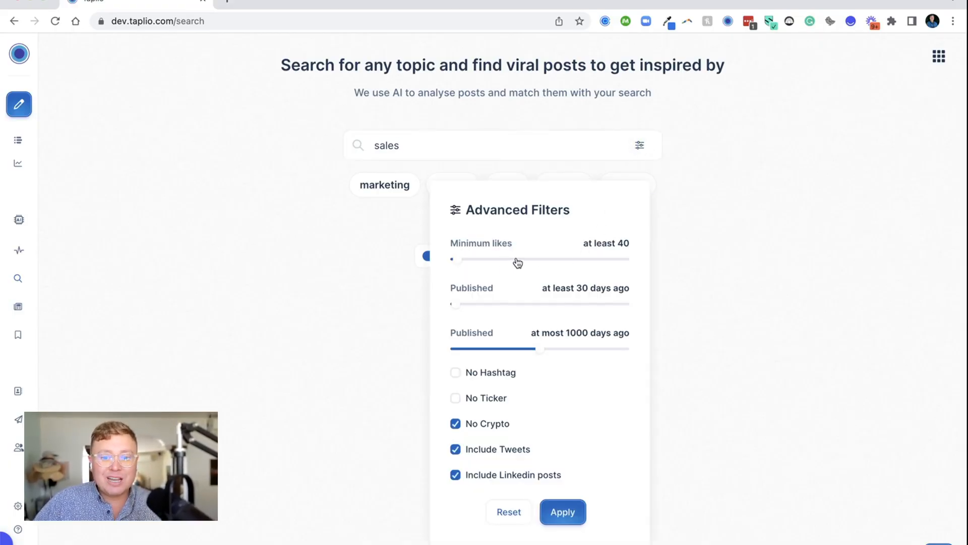
{"action": "left_click", "coordinate": [516, 259]}
{"action": "left_click", "coordinate": [712, 262]}
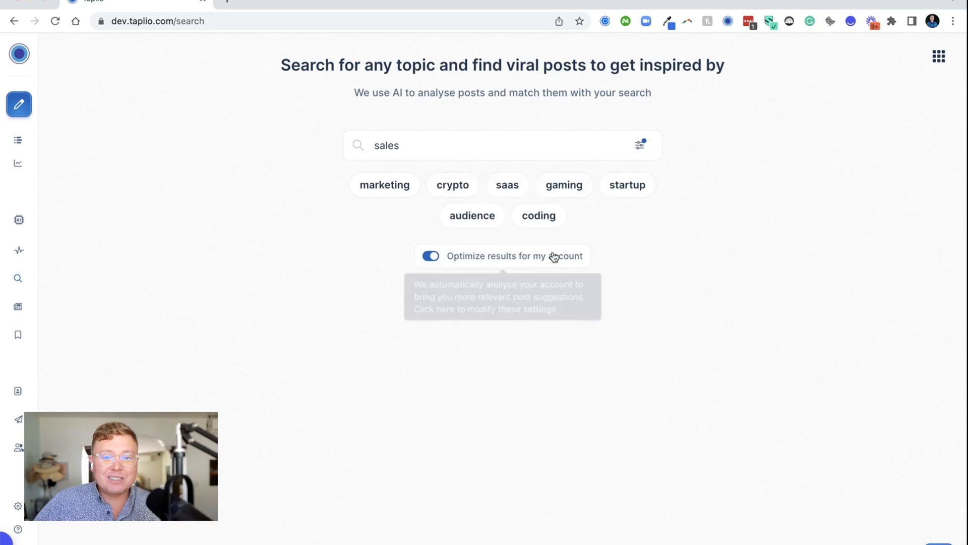
{"action": "left_click", "coordinate": [560, 151]}
{"action": "key", "text": "Return"}
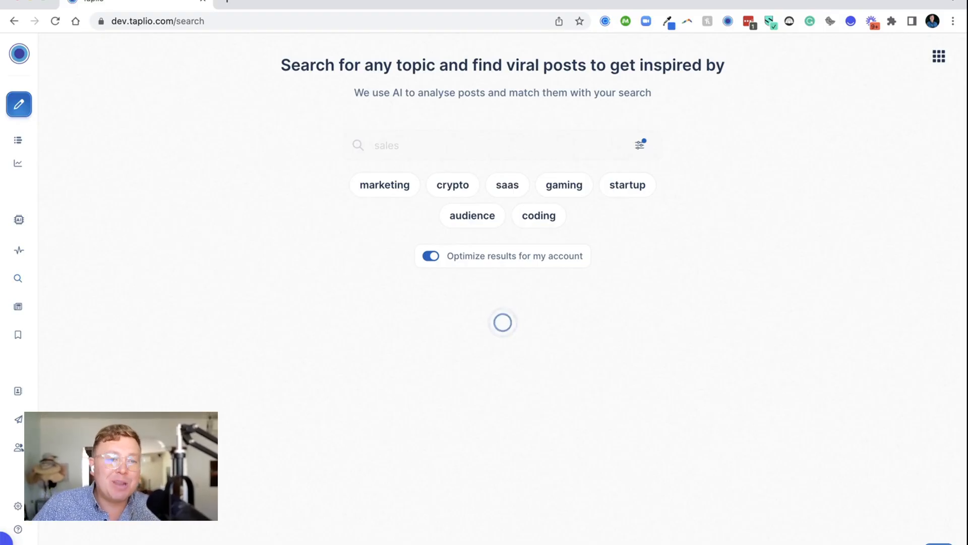
{"action": "scroll", "coordinate": [467, 258], "scroll_direction": "down", "scroll_amount": 3}
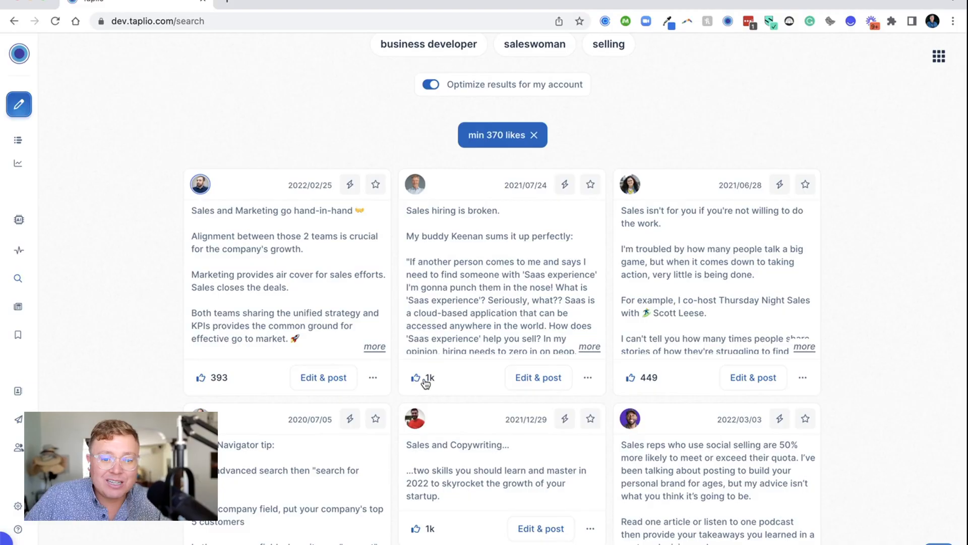
{"action": "scroll", "coordinate": [528, 275], "scroll_direction": "down", "scroll_amount": 5}
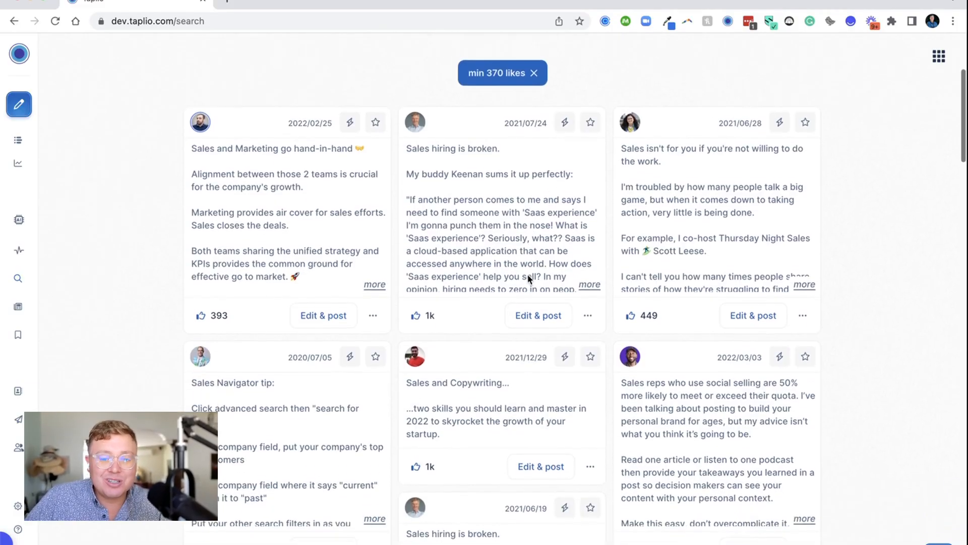
{"action": "scroll", "coordinate": [528, 279], "scroll_direction": "down", "scroll_amount": 2}
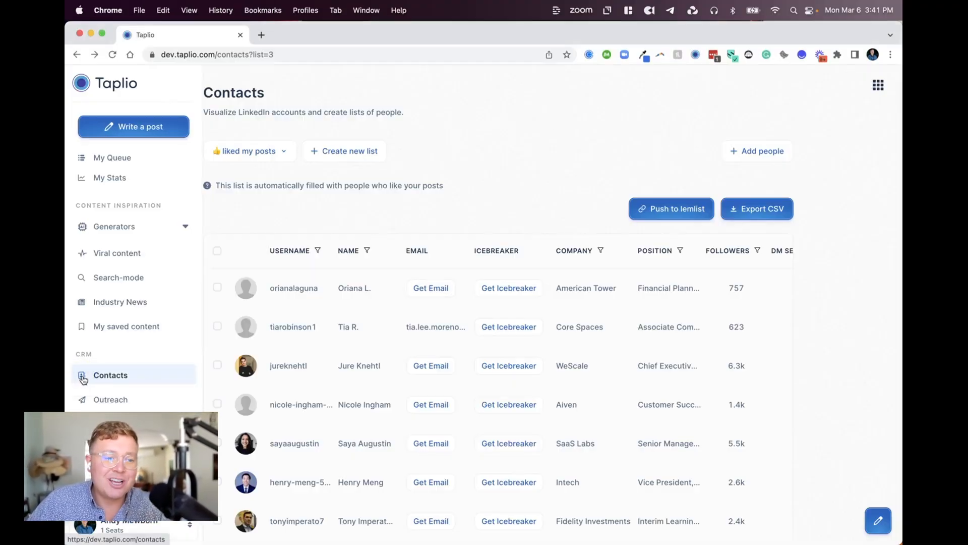
Go to Contacts and view the available contact lists, keeping the "liked my posts" list selected.
{"action": "left_click", "coordinate": [84, 379]}
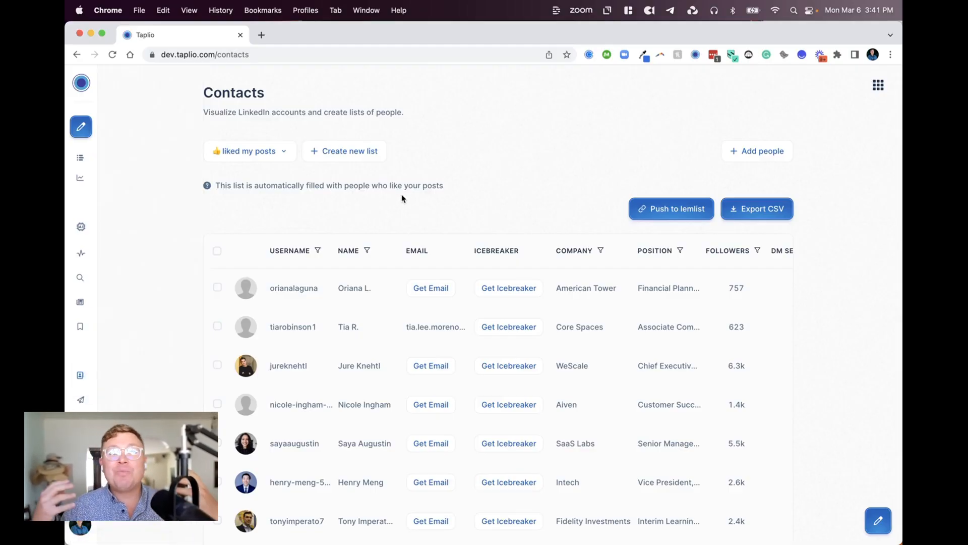
{"action": "left_click", "coordinate": [276, 156]}
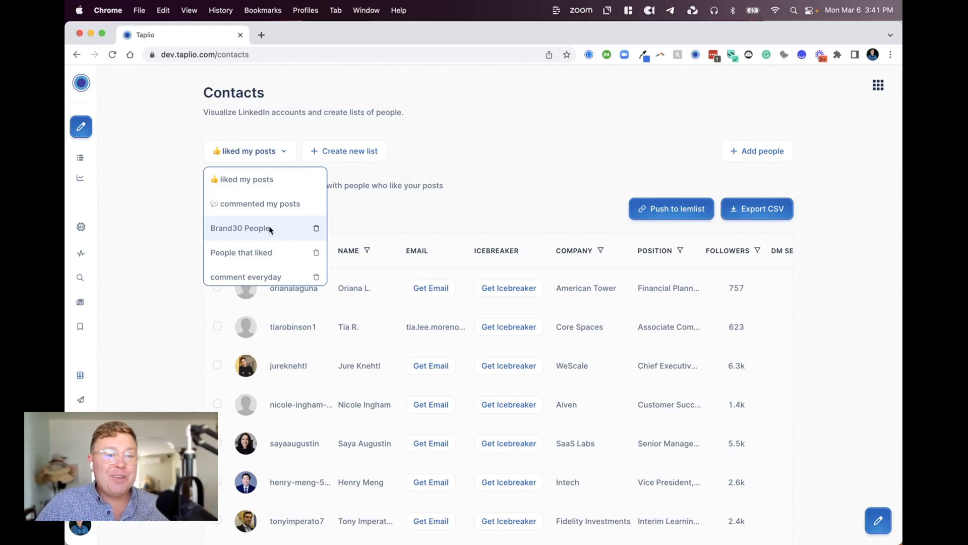
{"action": "left_click", "coordinate": [382, 205]}
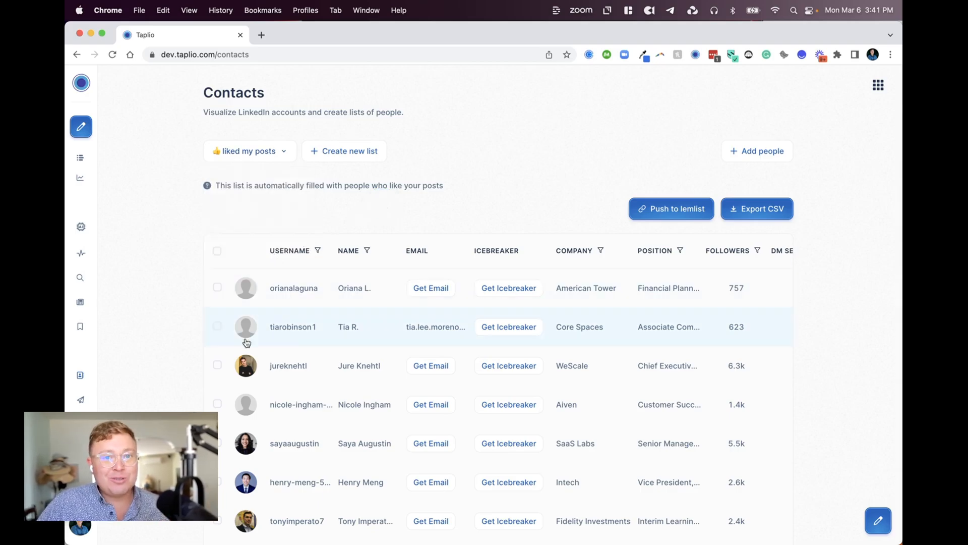
Select the WeScale contact and draft a direct message reading "thanks for liking. How are you?".
{"action": "left_click", "coordinate": [219, 366]}
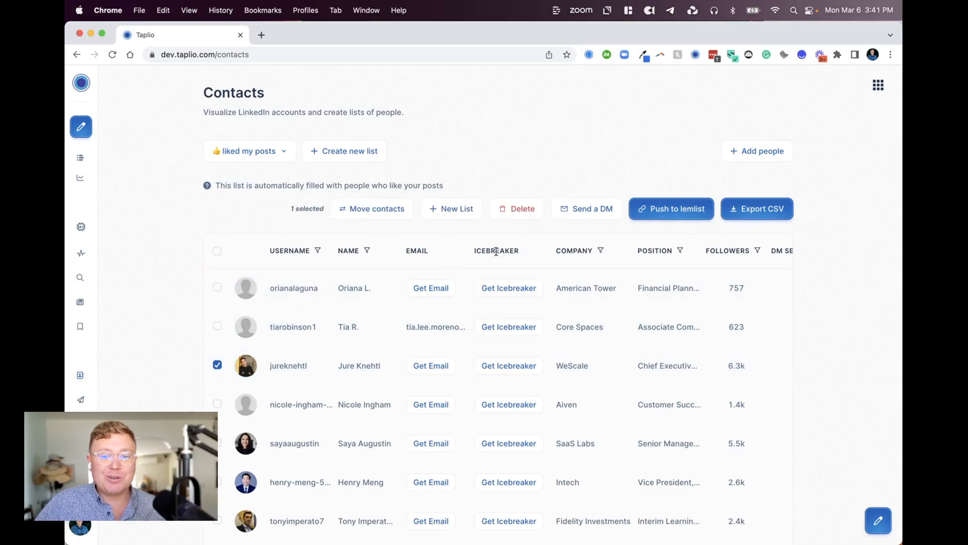
{"action": "left_click", "coordinate": [600, 215]}
{"action": "left_click", "coordinate": [398, 319]}
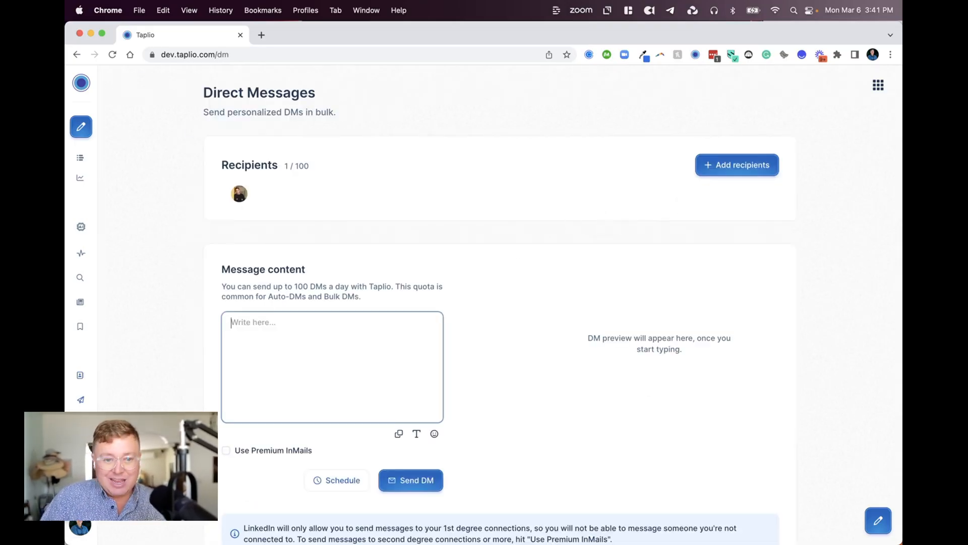
{"action": "type", "text": "thanks for liking. How are you?"}
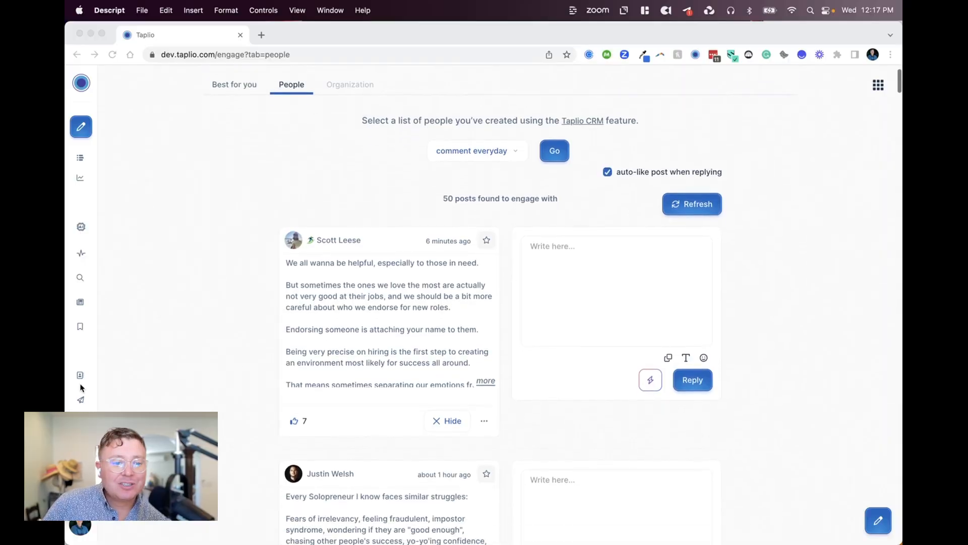
Look over the People posts on the Engage page and view the contact lists that can be chosen there.
{"action": "scroll", "coordinate": [82, 387], "scroll_direction": "down", "scroll_amount": 1}
{"action": "left_click", "coordinate": [77, 421]}
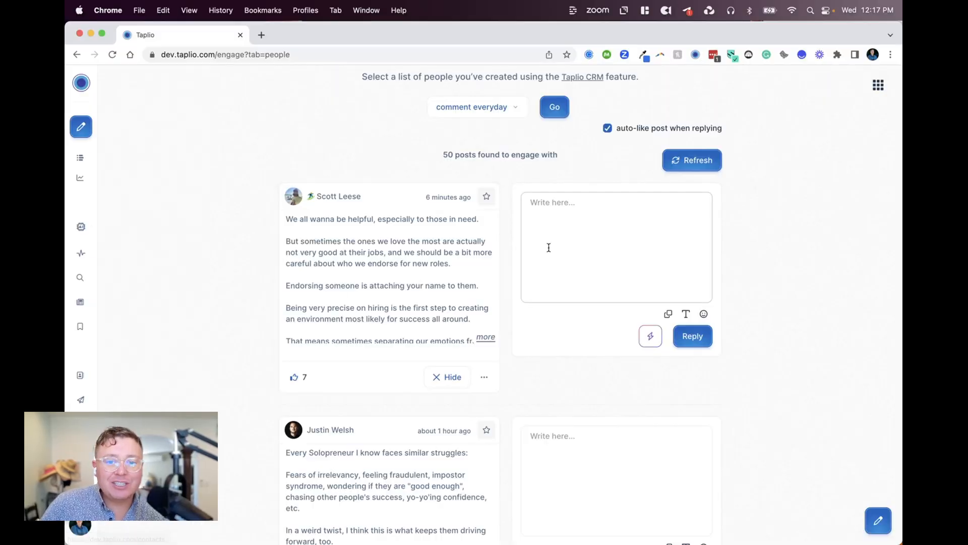
{"action": "scroll", "coordinate": [548, 247], "scroll_direction": "up", "scroll_amount": 2}
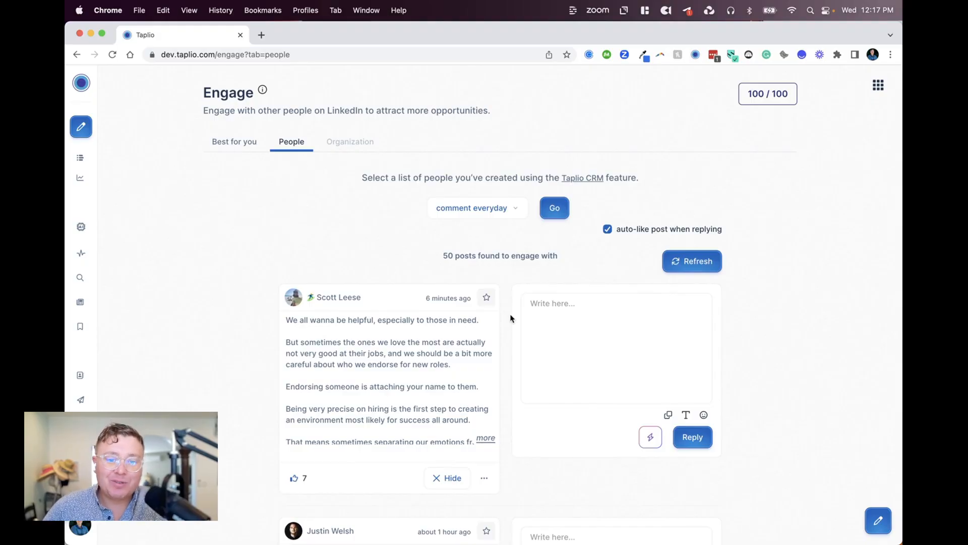
{"action": "left_click", "coordinate": [491, 209]}
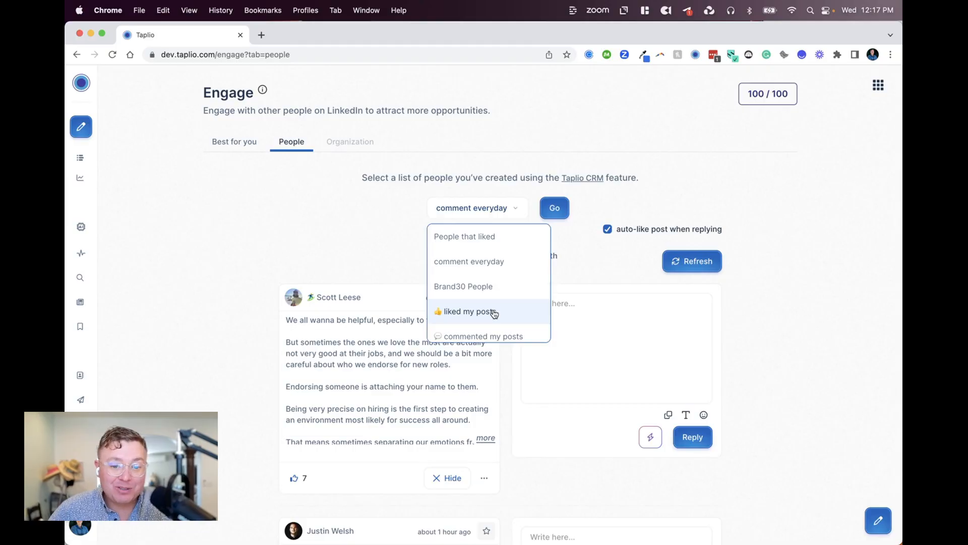
Keep the "comment everyday" list, write a short "great post" greeting as a reply to the first post, and replace it with an AI-generated reply.
{"action": "left_click", "coordinate": [623, 327]}
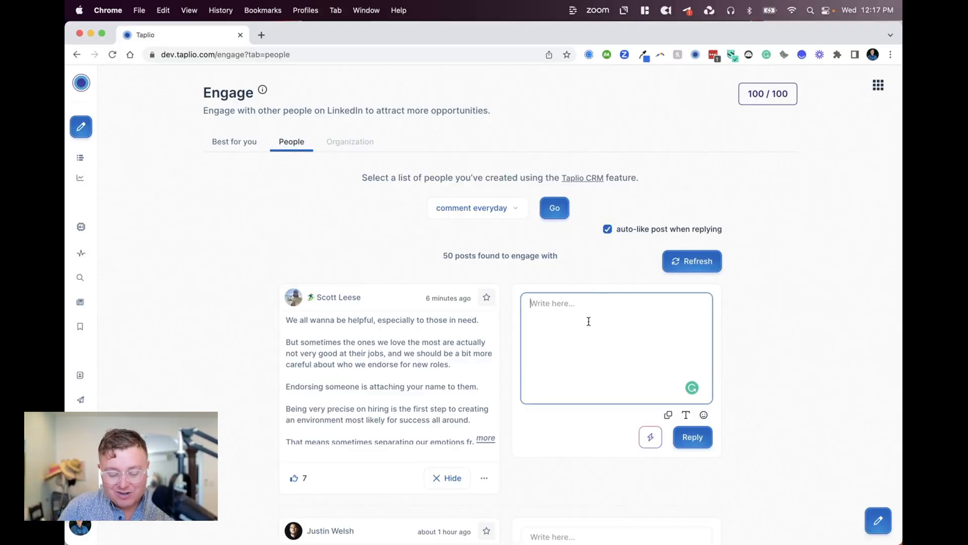
{"action": "type", "text": "he"}
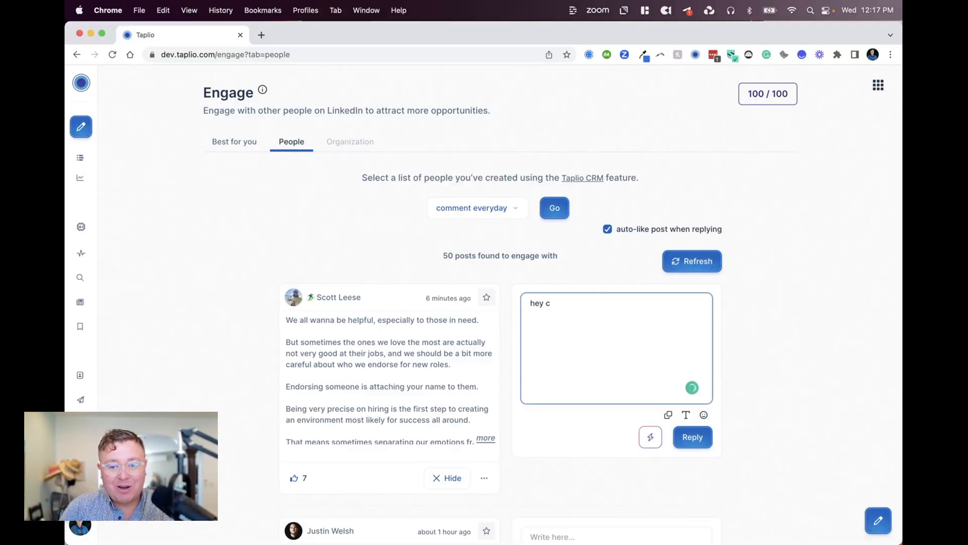
{"action": "type", "text": "y scott great post"}
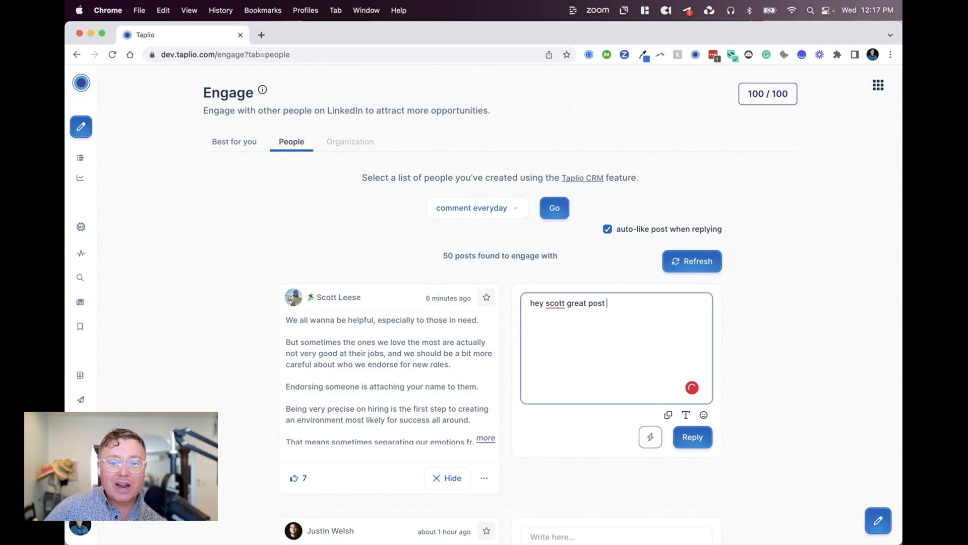
{"action": "left_click", "coordinate": [652, 436]}
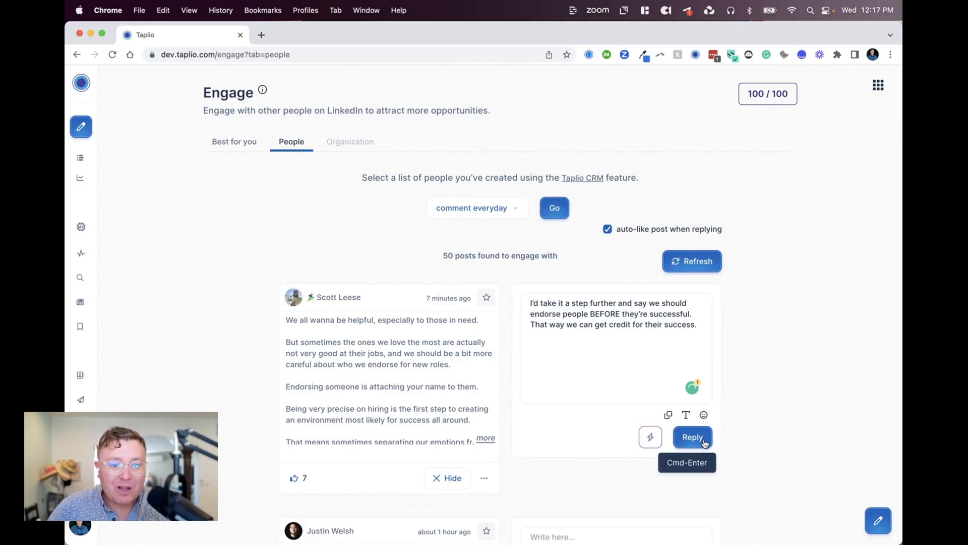
Open the Best for you engagement feed with posts from other Taplio users.
{"action": "left_click", "coordinate": [231, 145]}
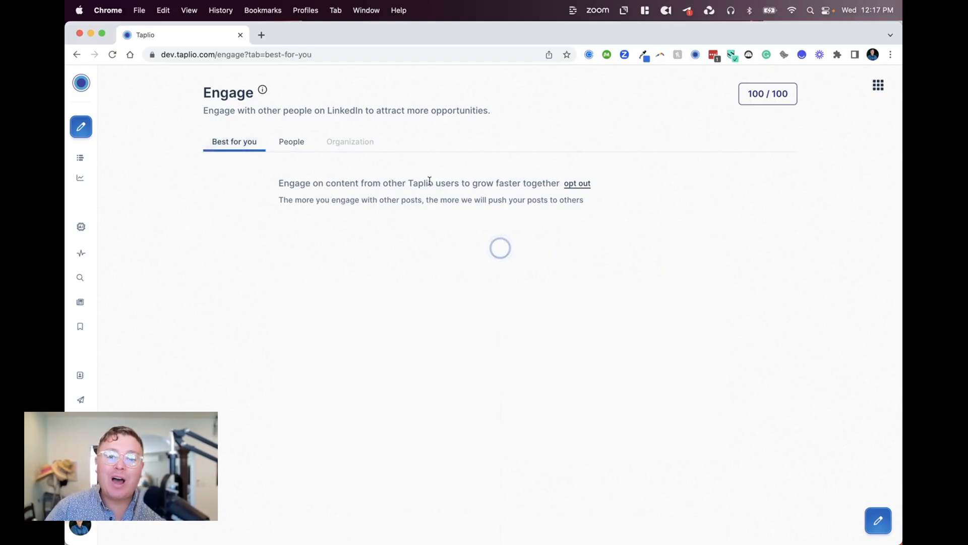